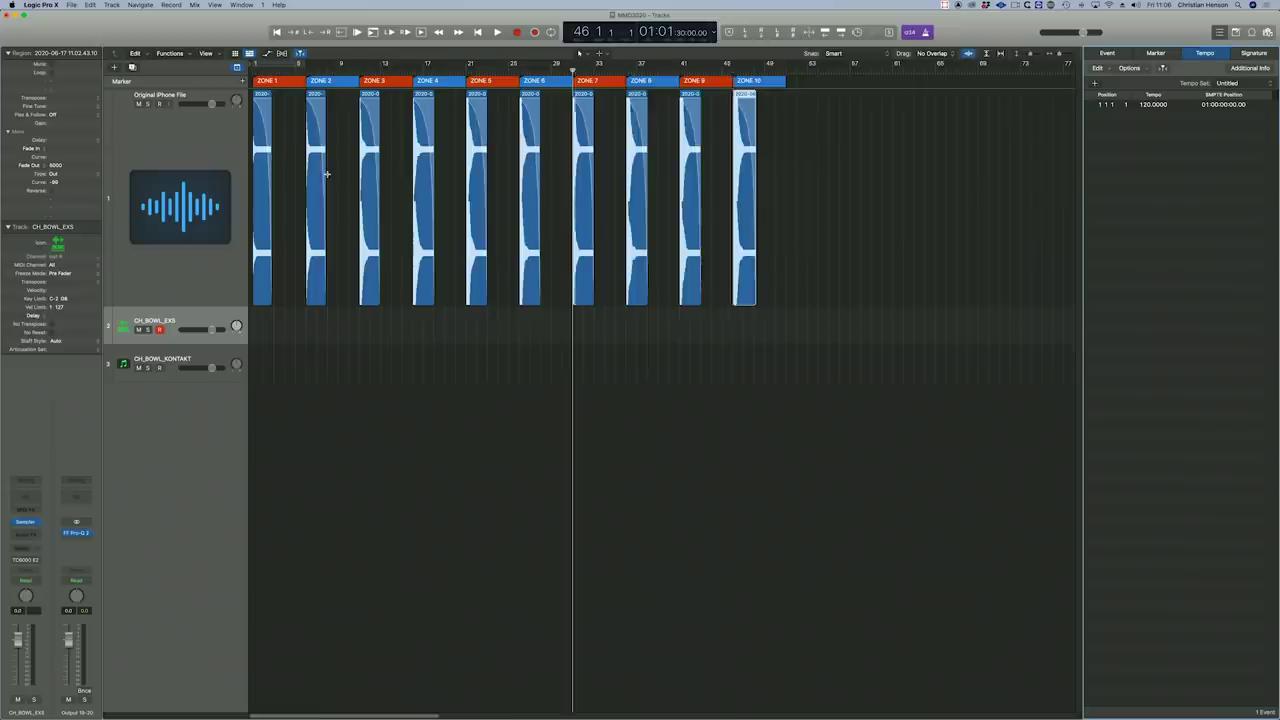
- Place the playhead at bar 6, where the ZONE 2 marker starts
key("super+Left")
key("Right")
key("Right")
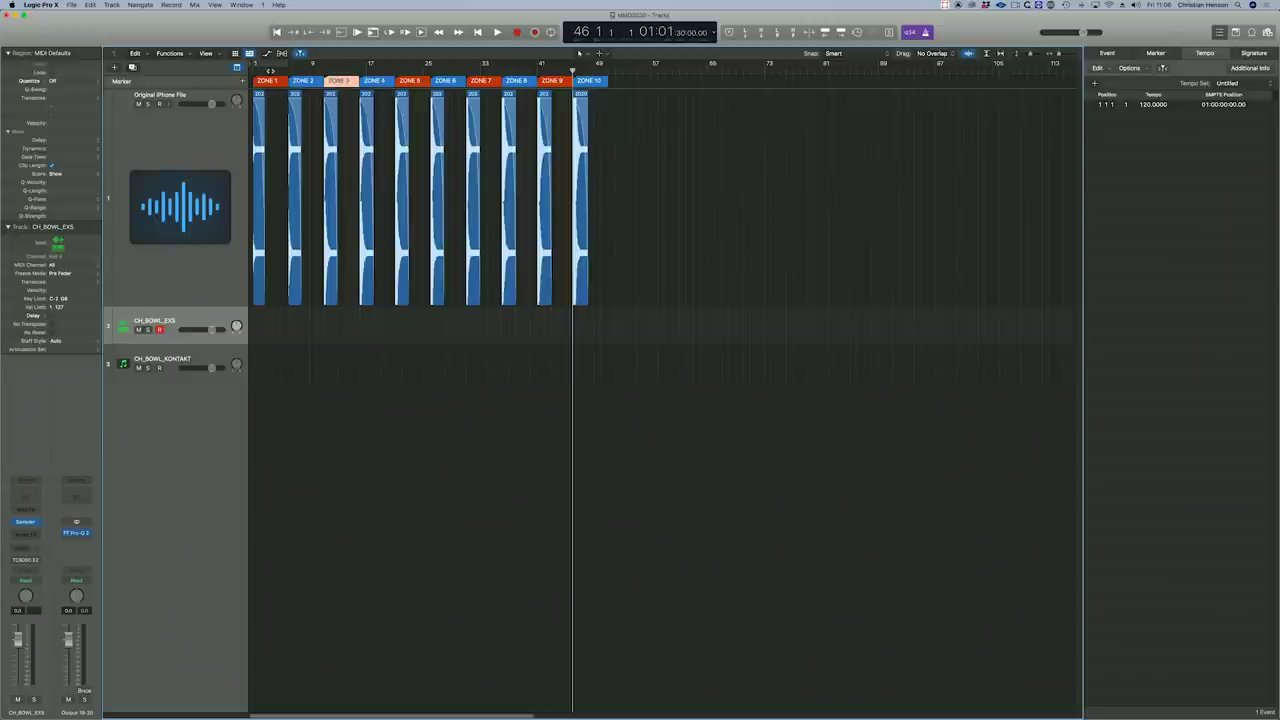
left_click(288, 64)
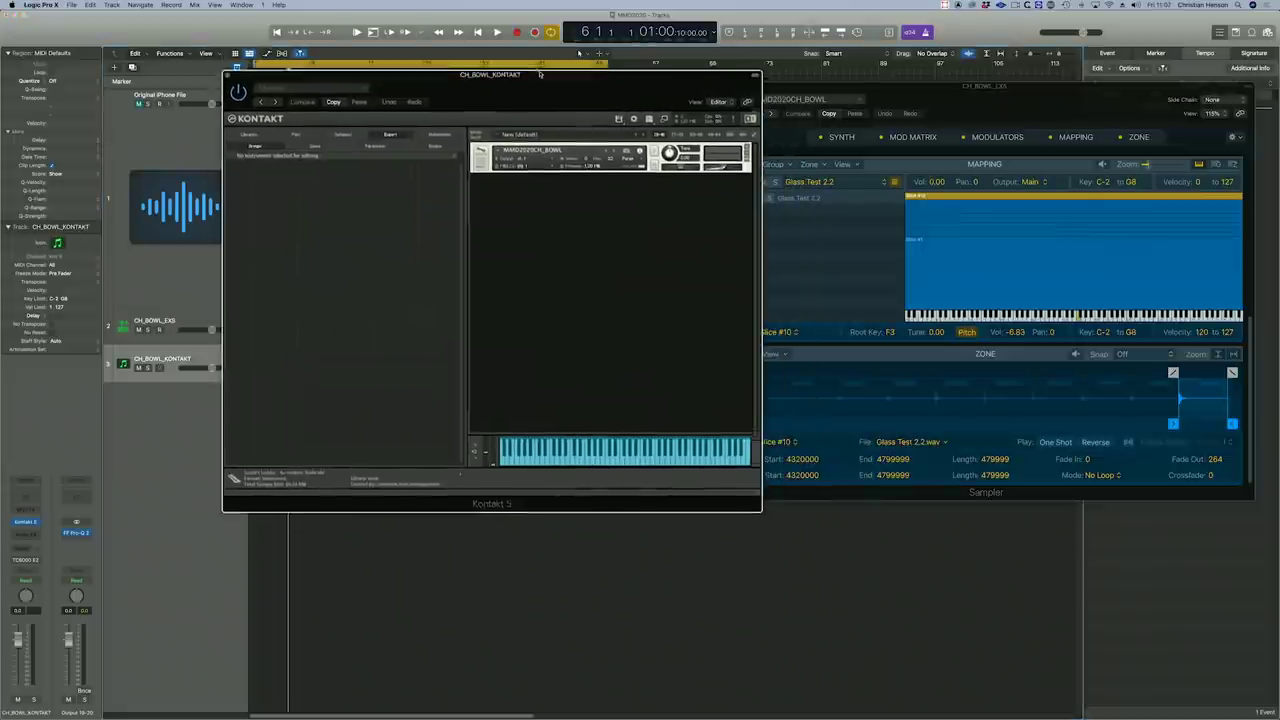
- Move the Kontakt window beside Sampler, select the CH_BOWL_EXS track and open the MMD2020CH_BOWL instrument for editing in Kontakt
left_click_drag(538, 70, 492, 65)
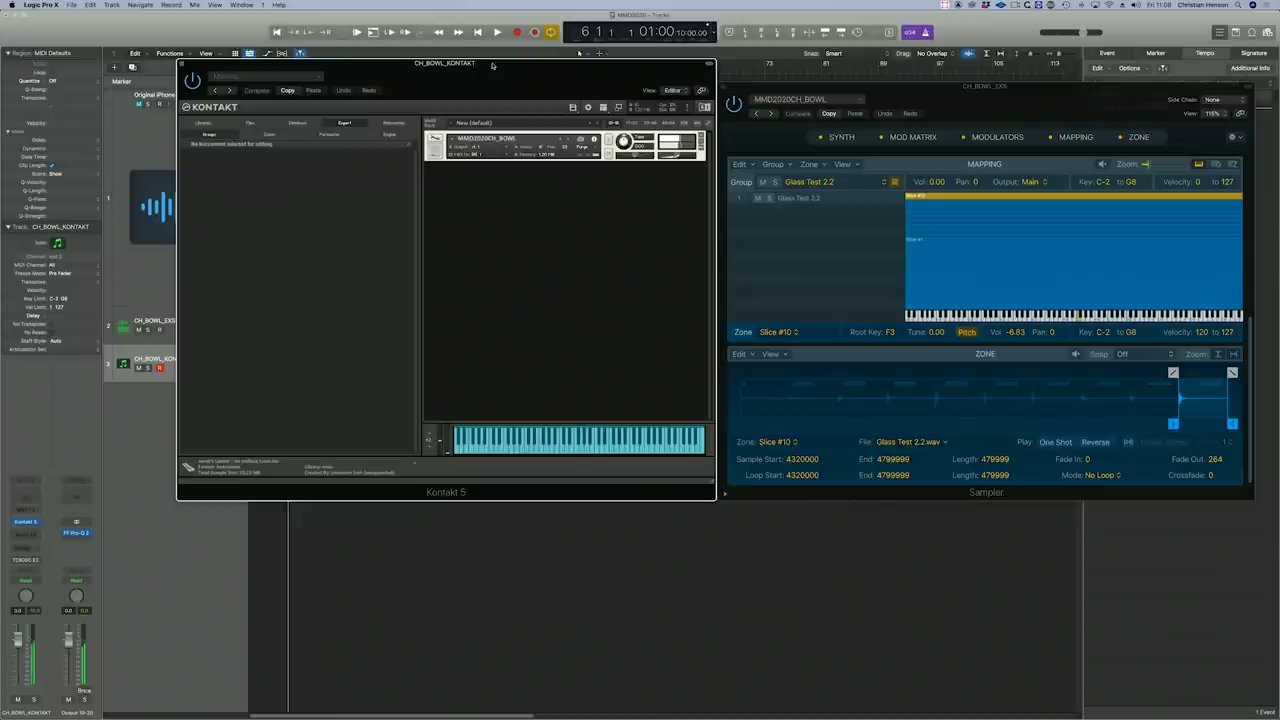
left_click(158, 320)
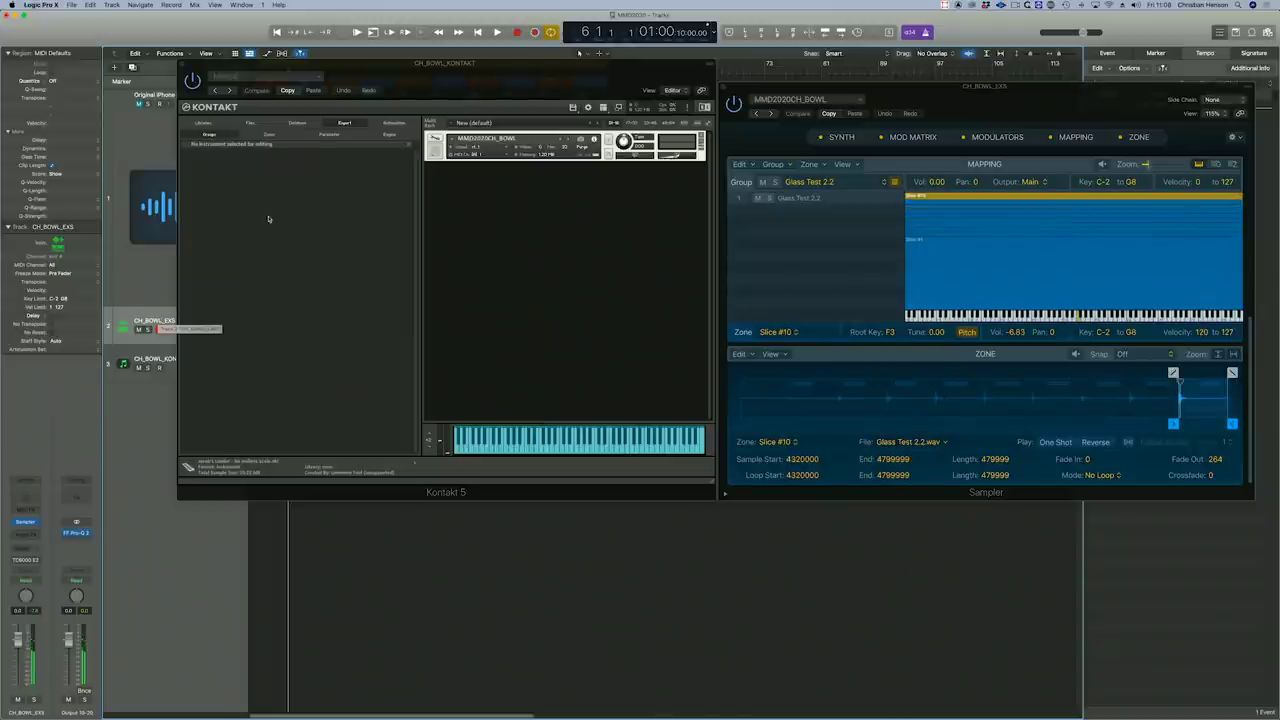
left_click(434, 143)
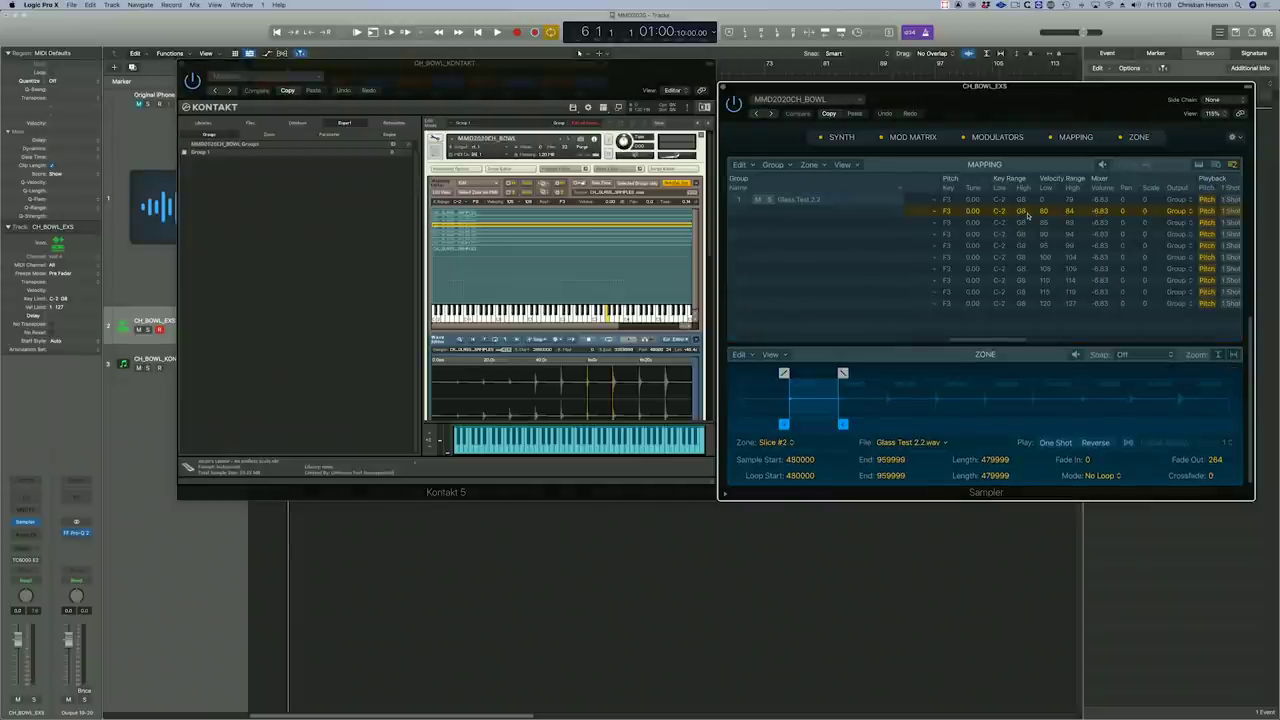
- Select a zone in Kontakt's mapping editor and examine the zone list in Sampler, including velocity ranges and sample start and end points
left_click(614, 241)
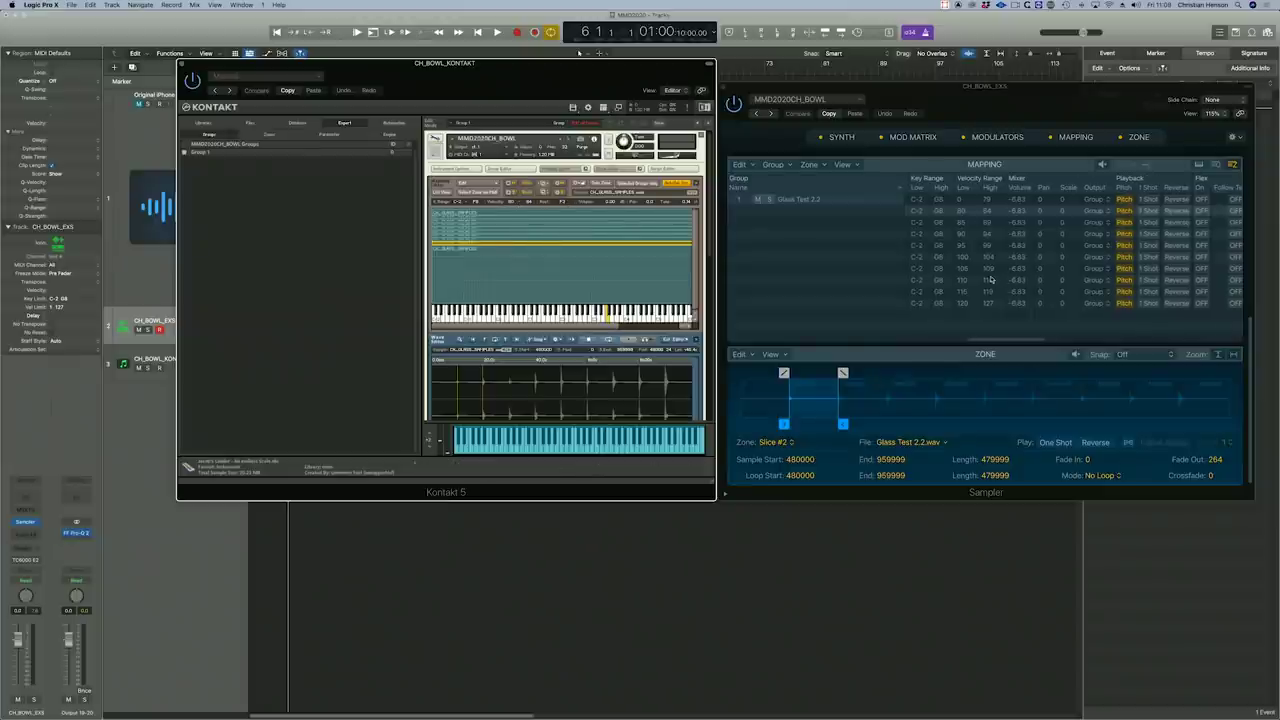
scroll(993, 280, "right", 5)
scroll(993, 280, "left", 2)
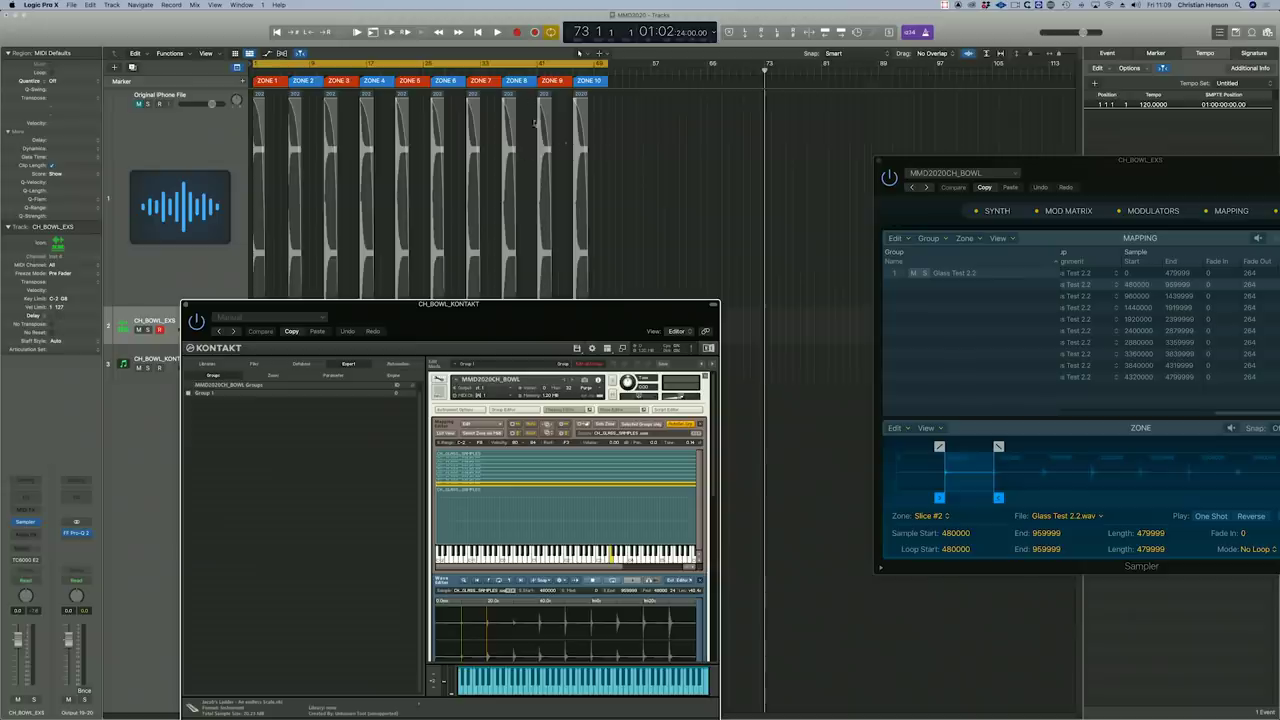
- Reposition the Kontakt and Sampler windows over the arrangement and close both
left_click_drag(538, 305, 558, 119)
left_click_drag(1077, 168, 851, 128)
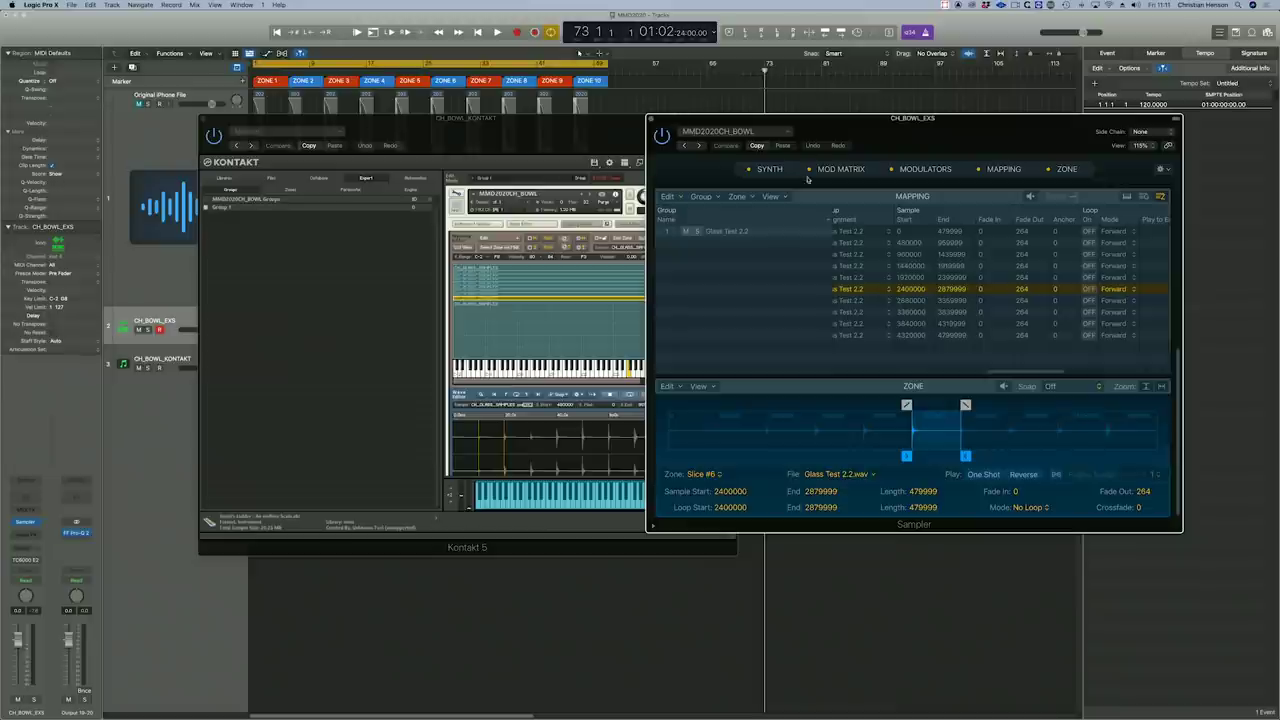
left_click(651, 119)
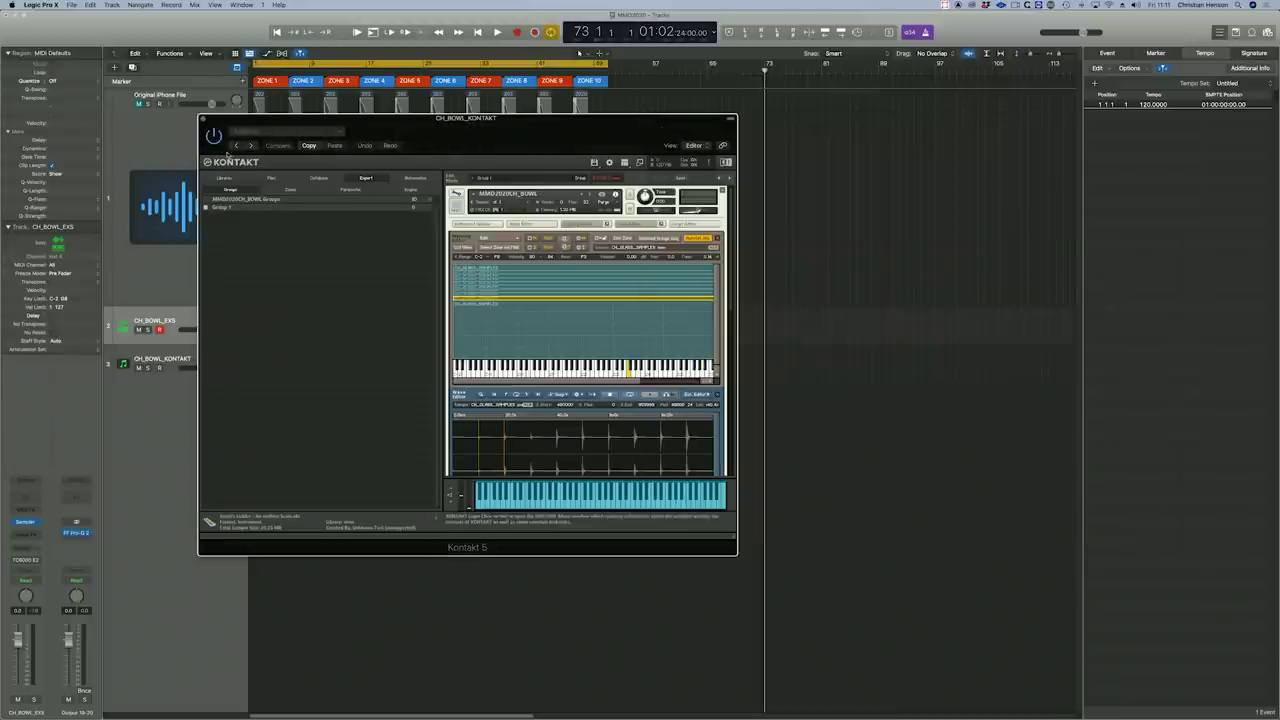
left_click(203, 120)
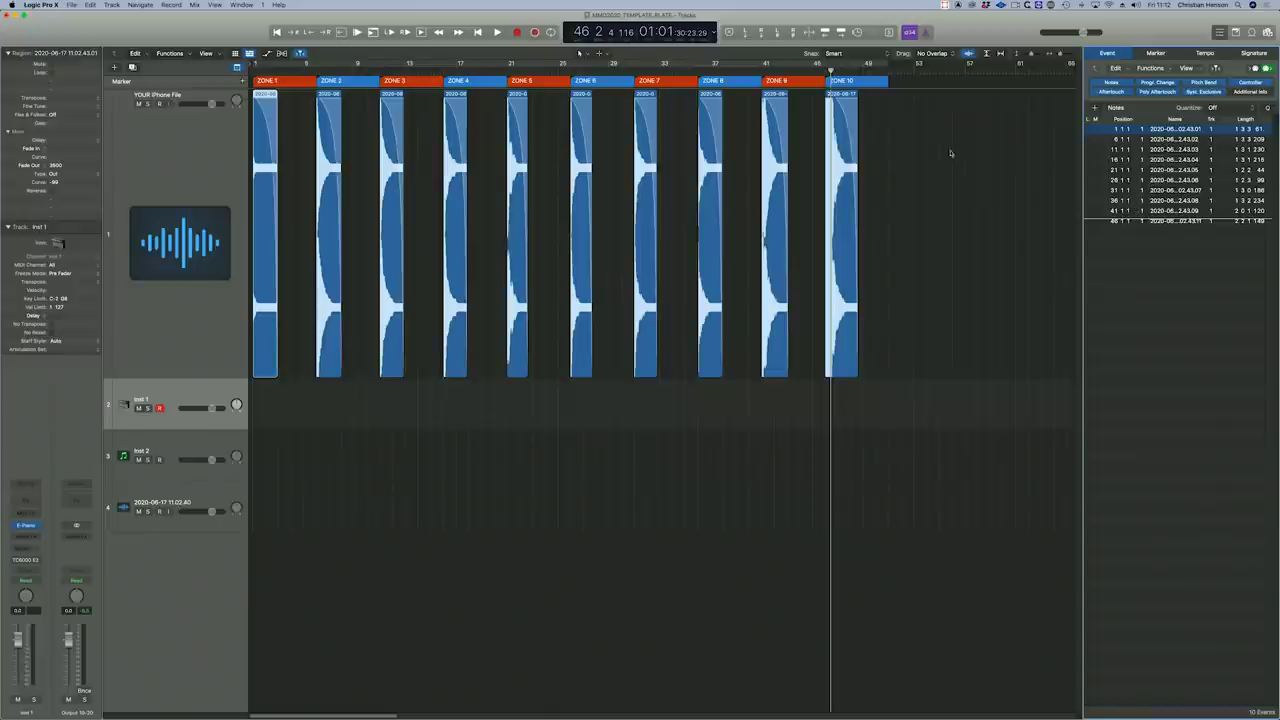
- Create a new software instrument track in the template project and load Sampler on it
key("alt+shift+apostrophe")
key("Return")
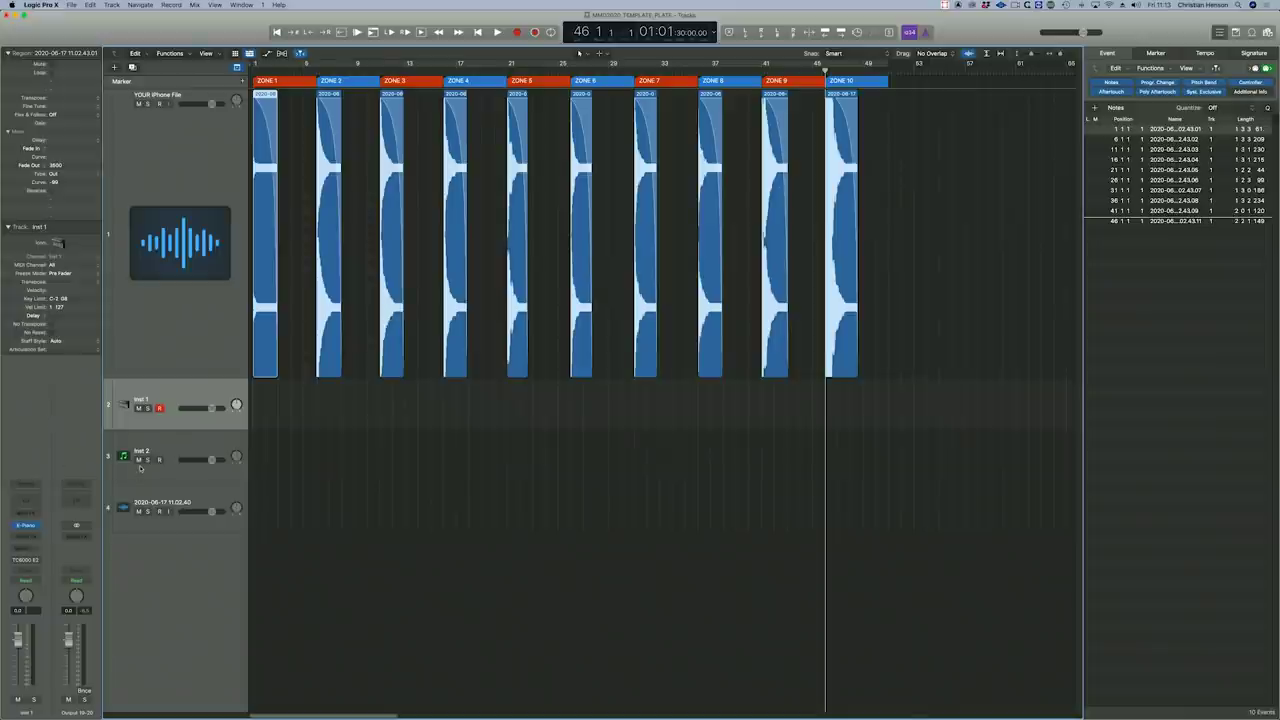
key("alt+super+s")
left_click(30, 525)
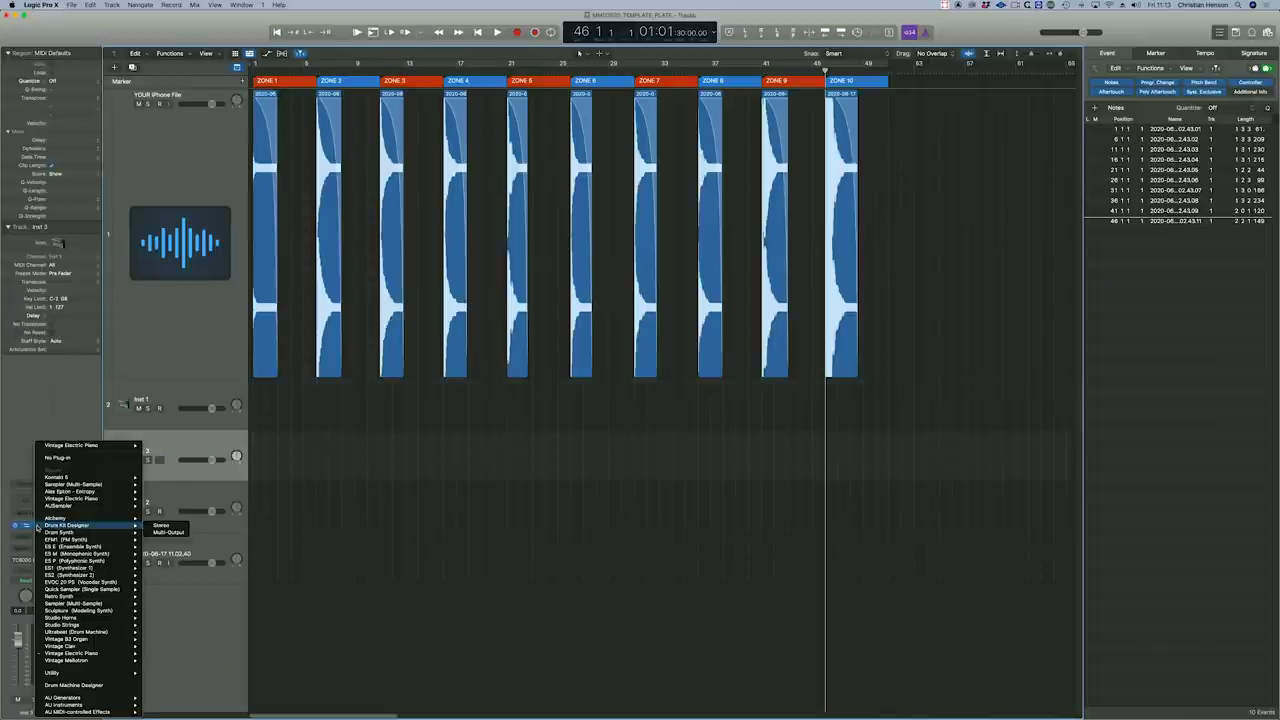
left_click(75, 603)
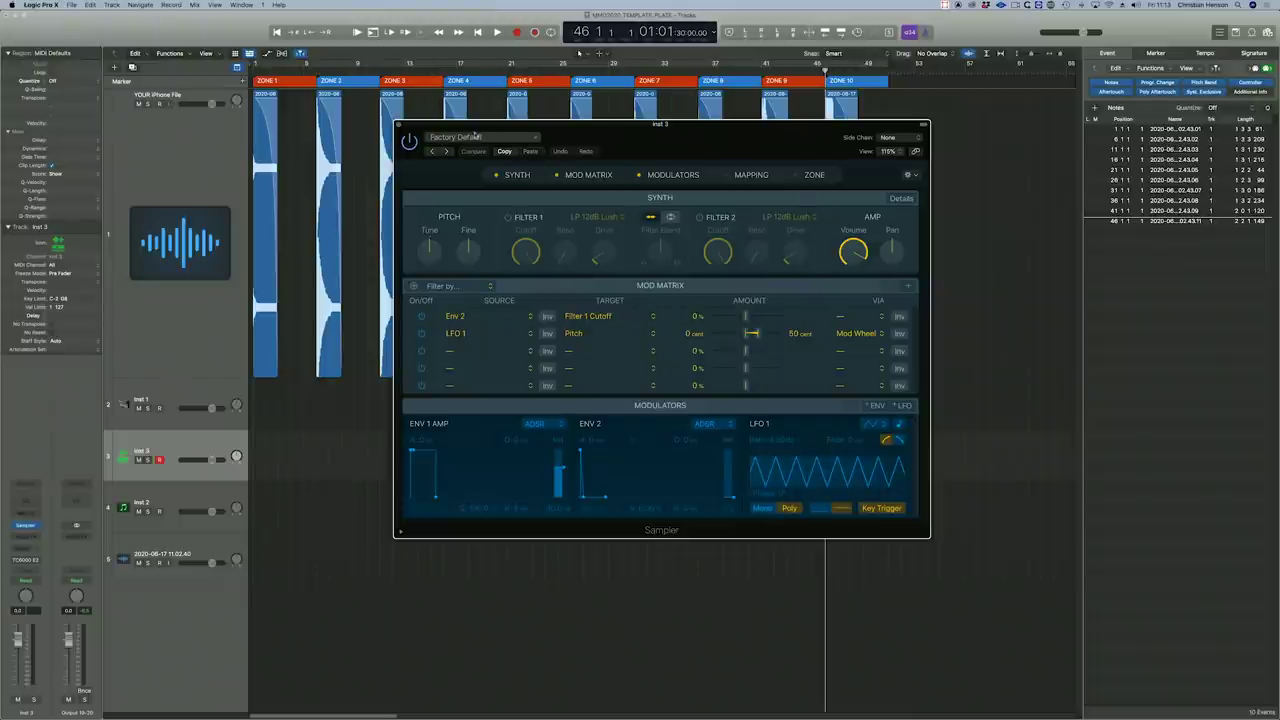
- Try to load the MMD2020_CH_TEMPLATE.exs instrument into Sampler, cancelling the search for its missing audio file
left_click(475, 136)
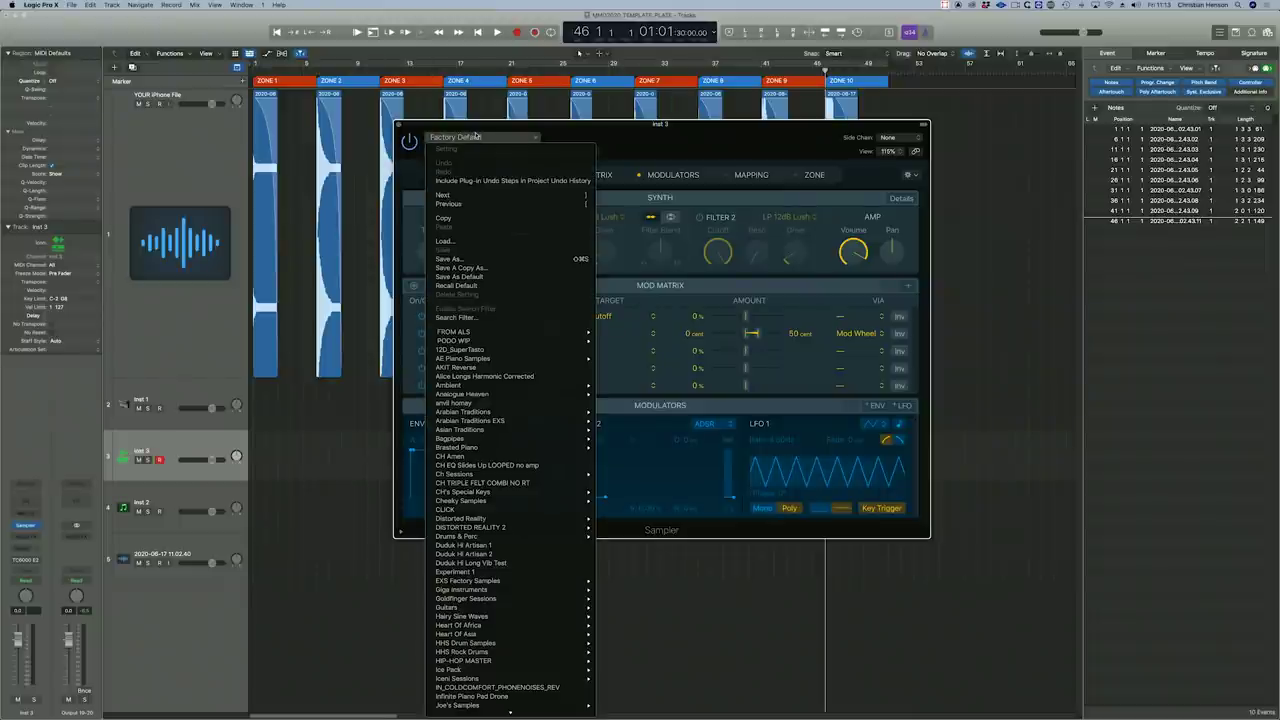
left_click(475, 241)
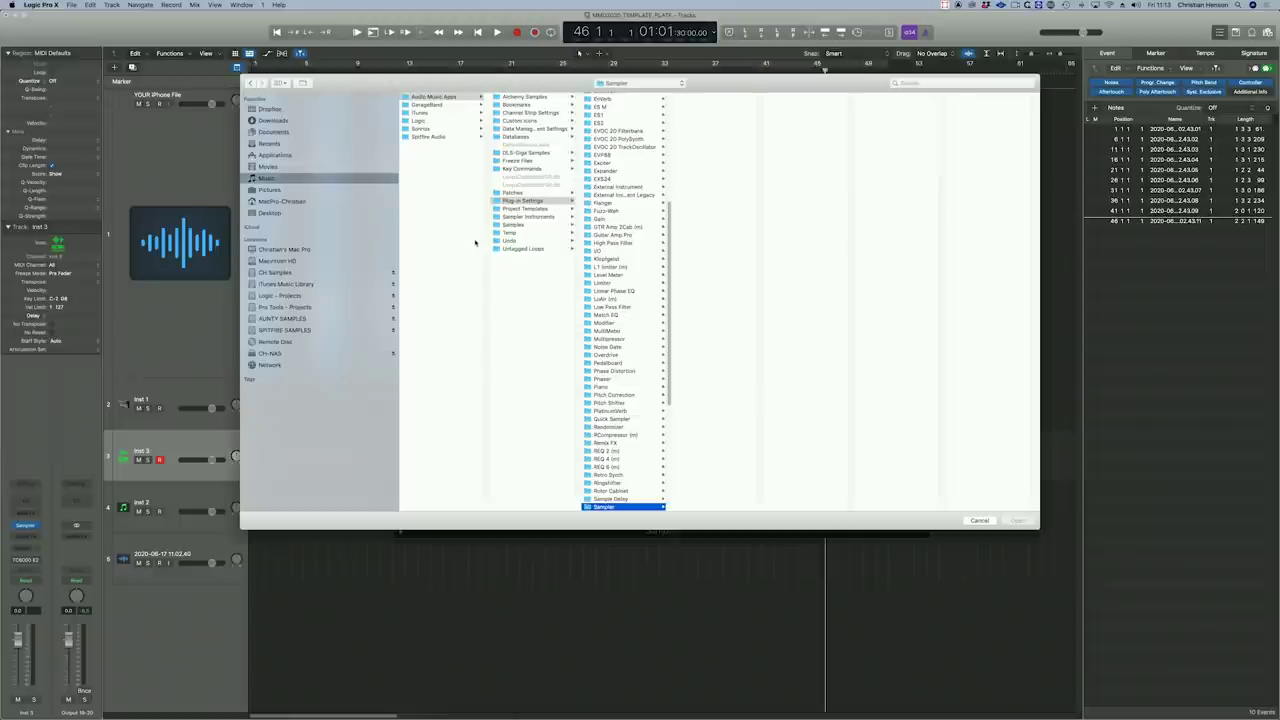
left_click(628, 84)
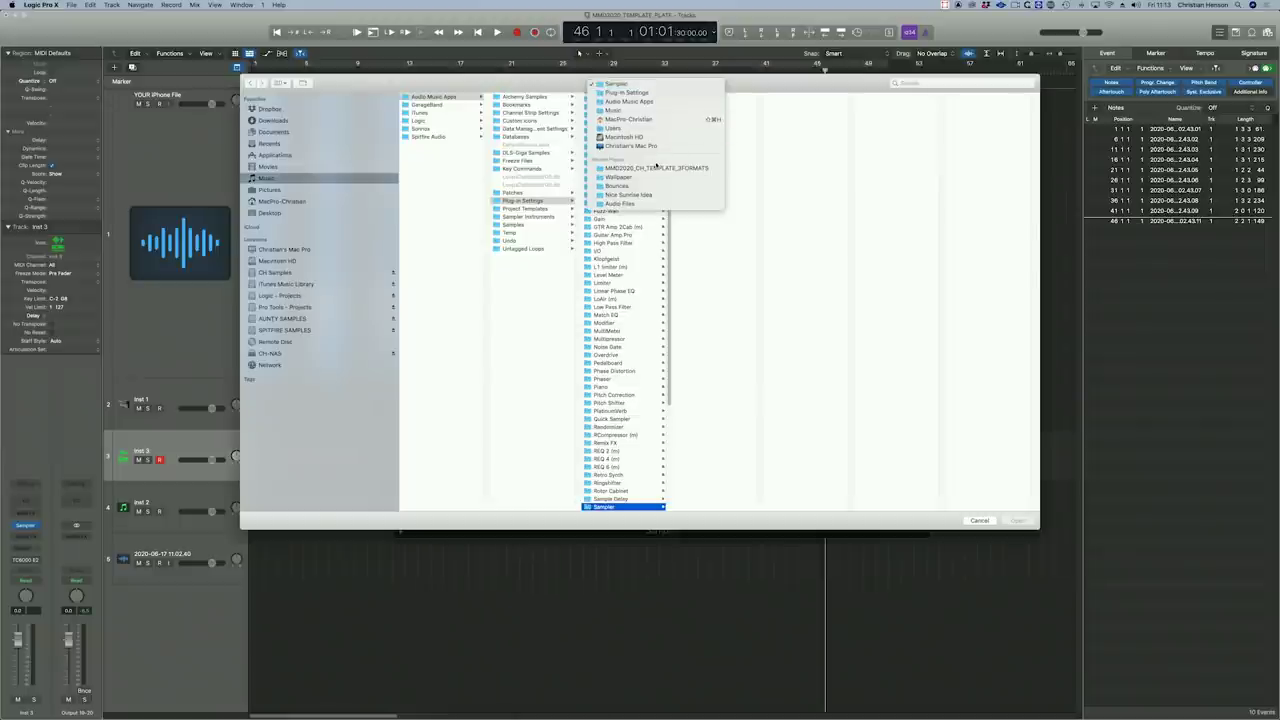
left_click(650, 167)
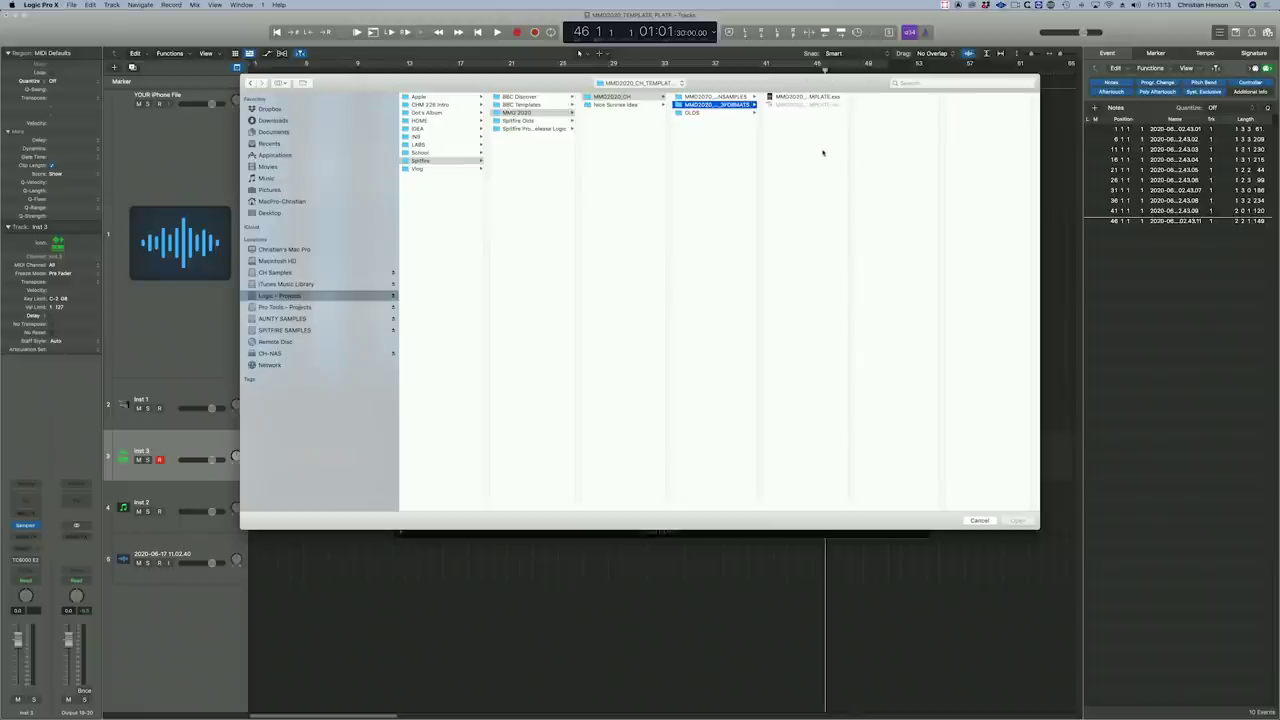
double_click(801, 97)
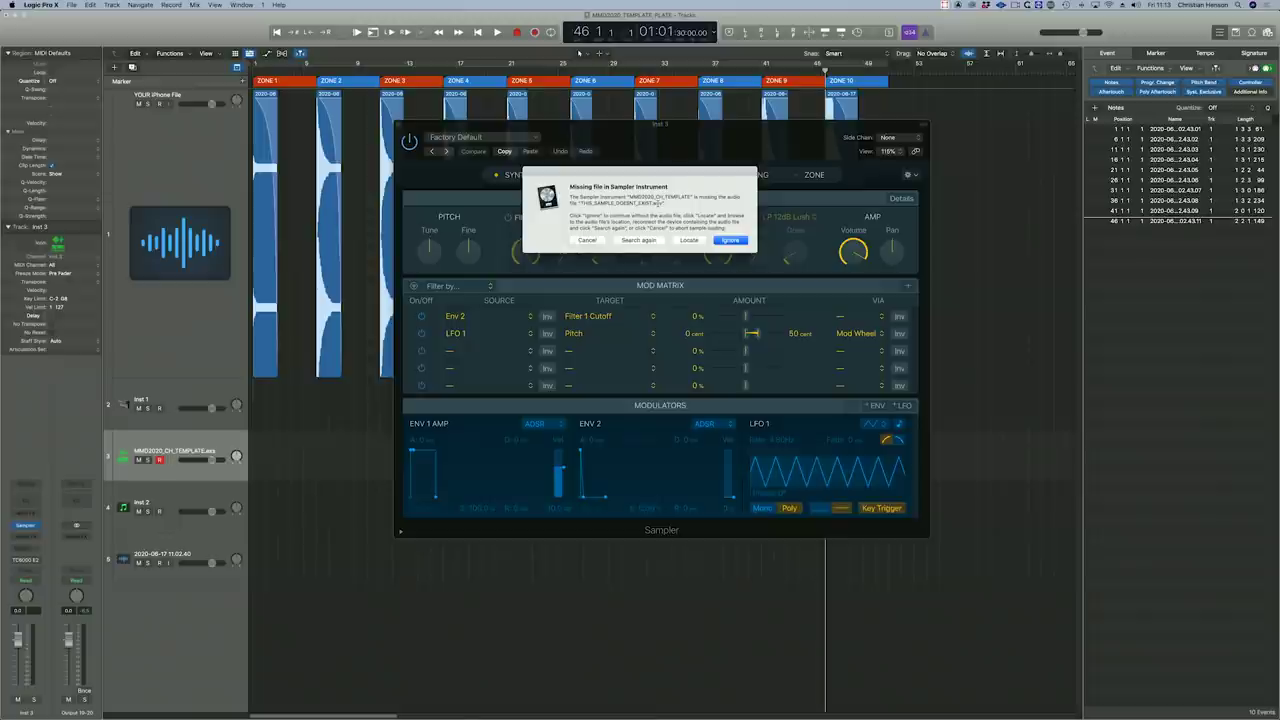
left_click(587, 241)
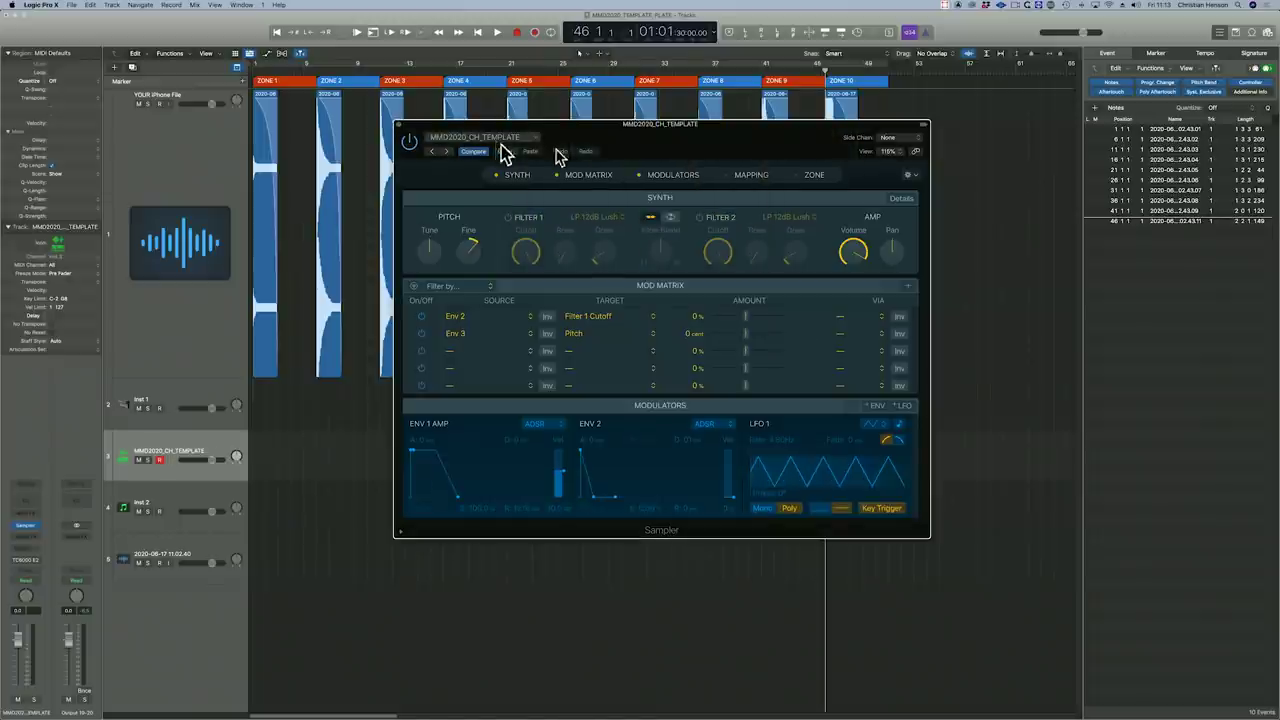
- Close Sampler and bounce the arrangement into the Bounces folder as THIS_SAMPLE_DOESNT_EXIST
key("super+w")
key("super+b")
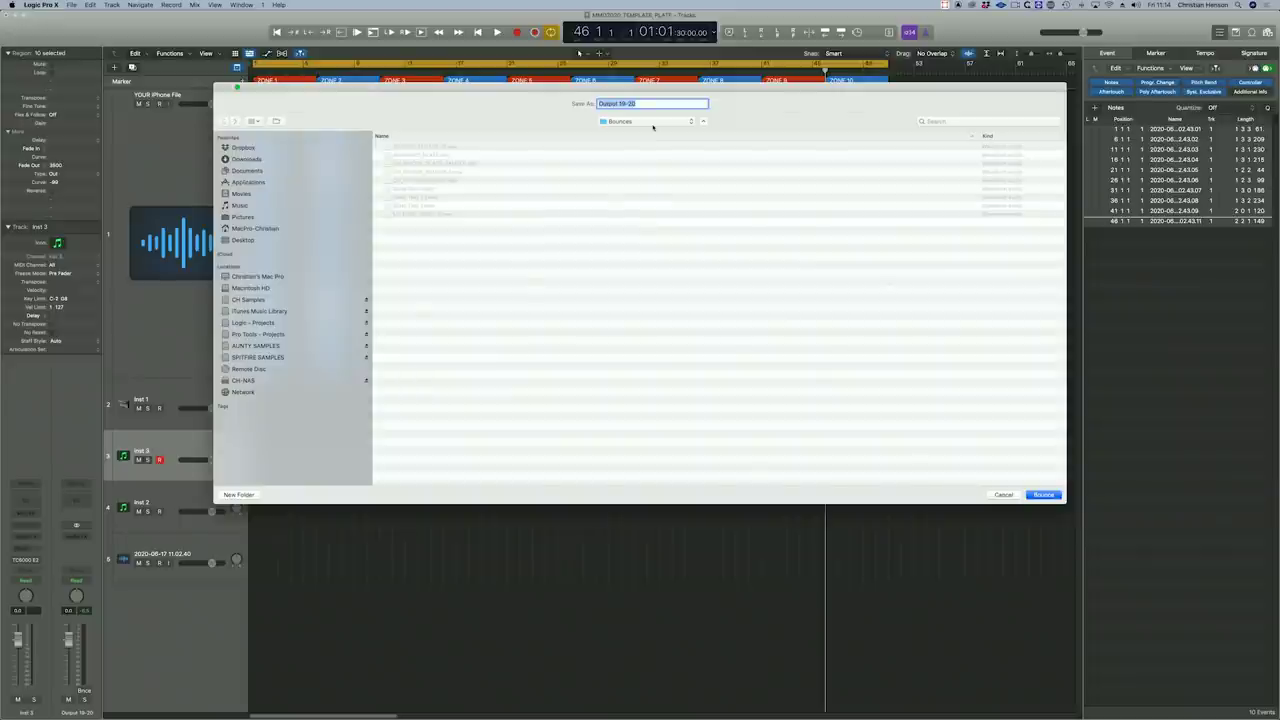
type("THIS_SAMPLE_DOESNT_EXIST")
key("Return")
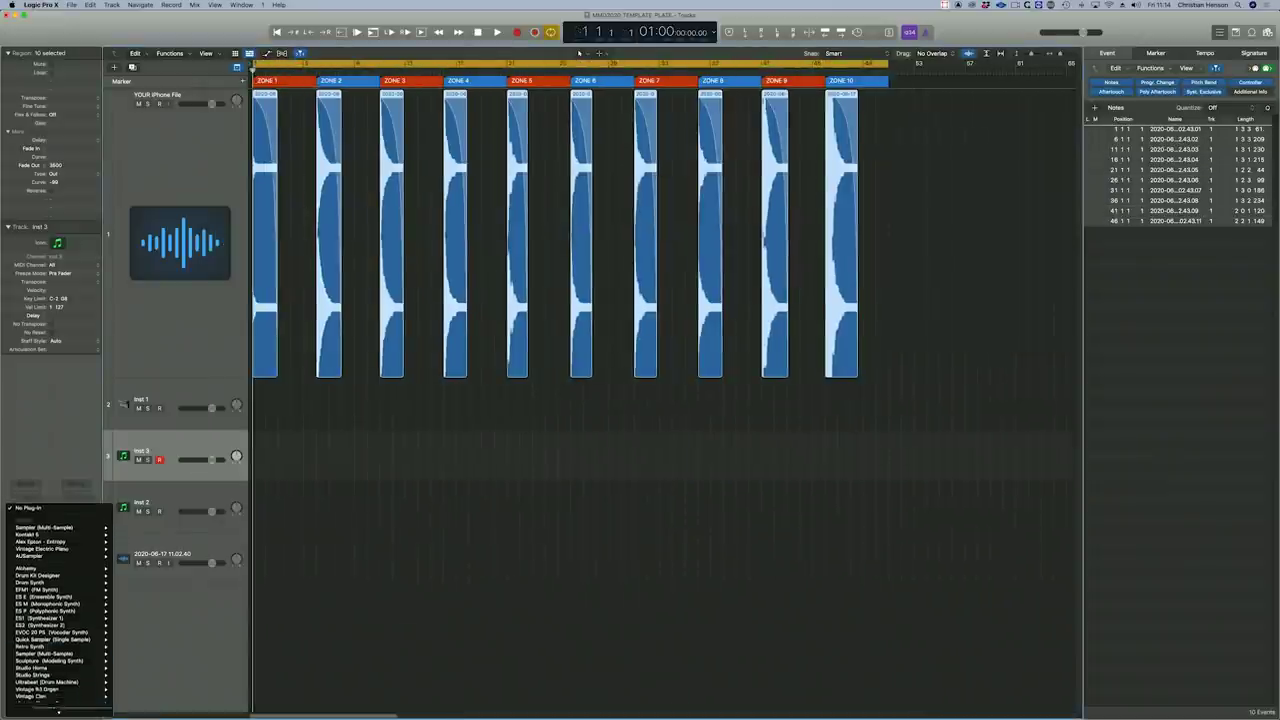
- Load the MMD2020_CH_TEMPLATE.exs instrument into Sampler on the Inst 3 track and show its zone mapping
left_click(536, 137)
left_click(446, 241)
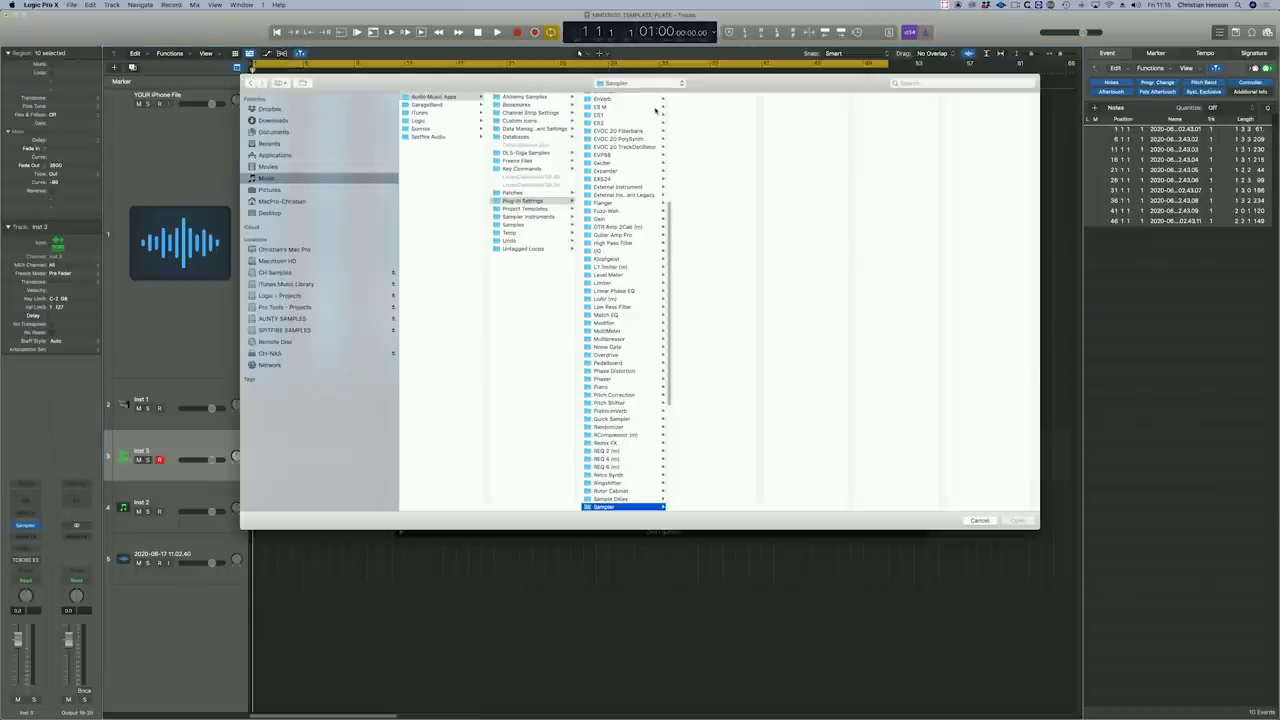
left_click(628, 82)
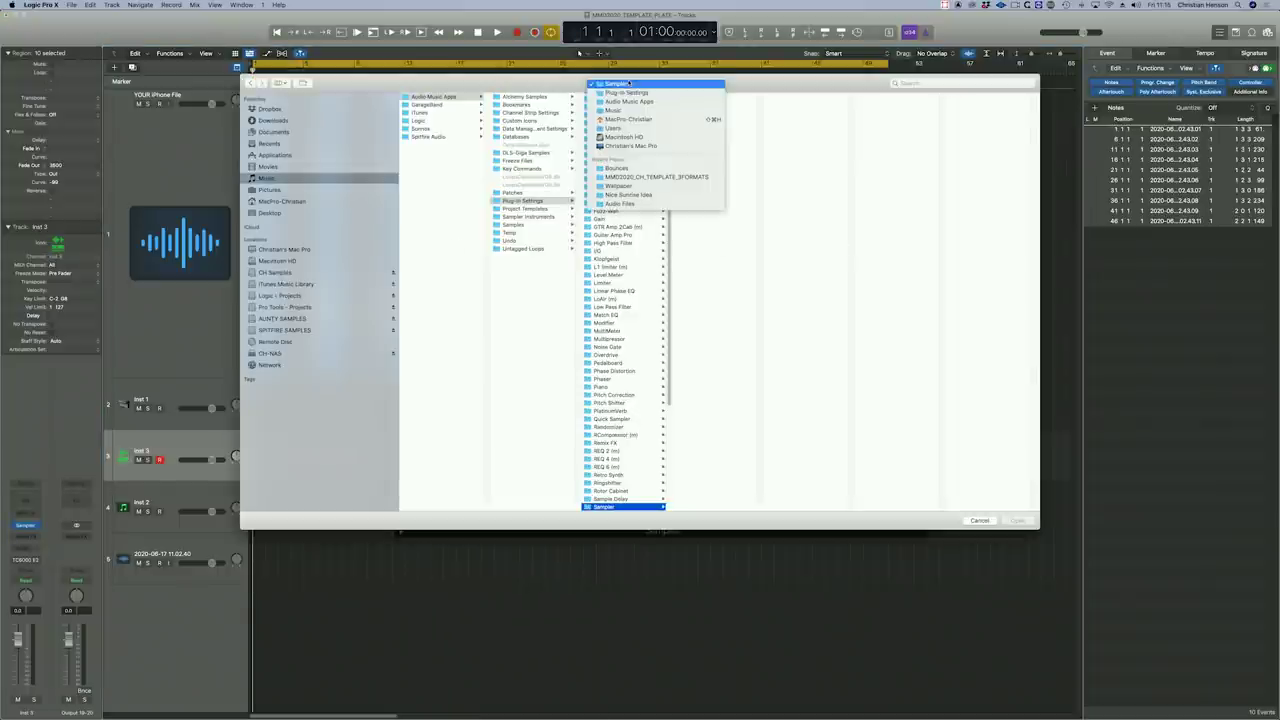
left_click(692, 179)
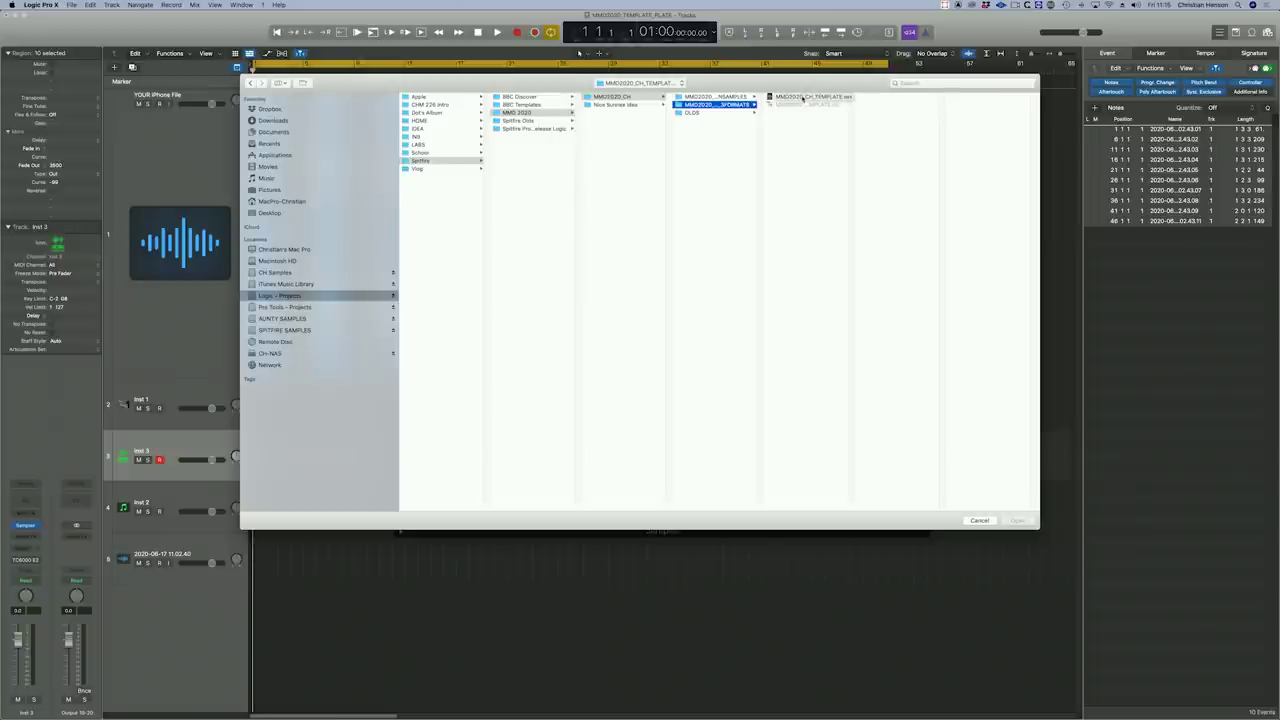
left_click(803, 97)
double_click(803, 97)
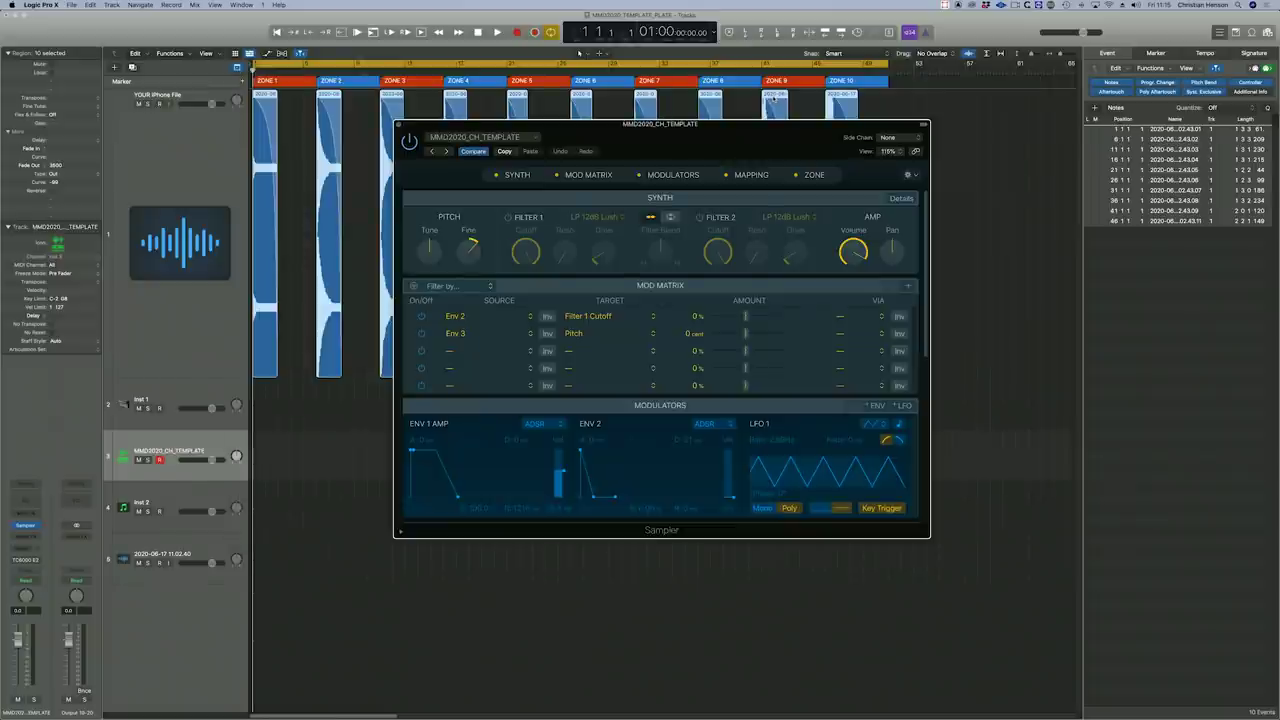
left_click(751, 175)
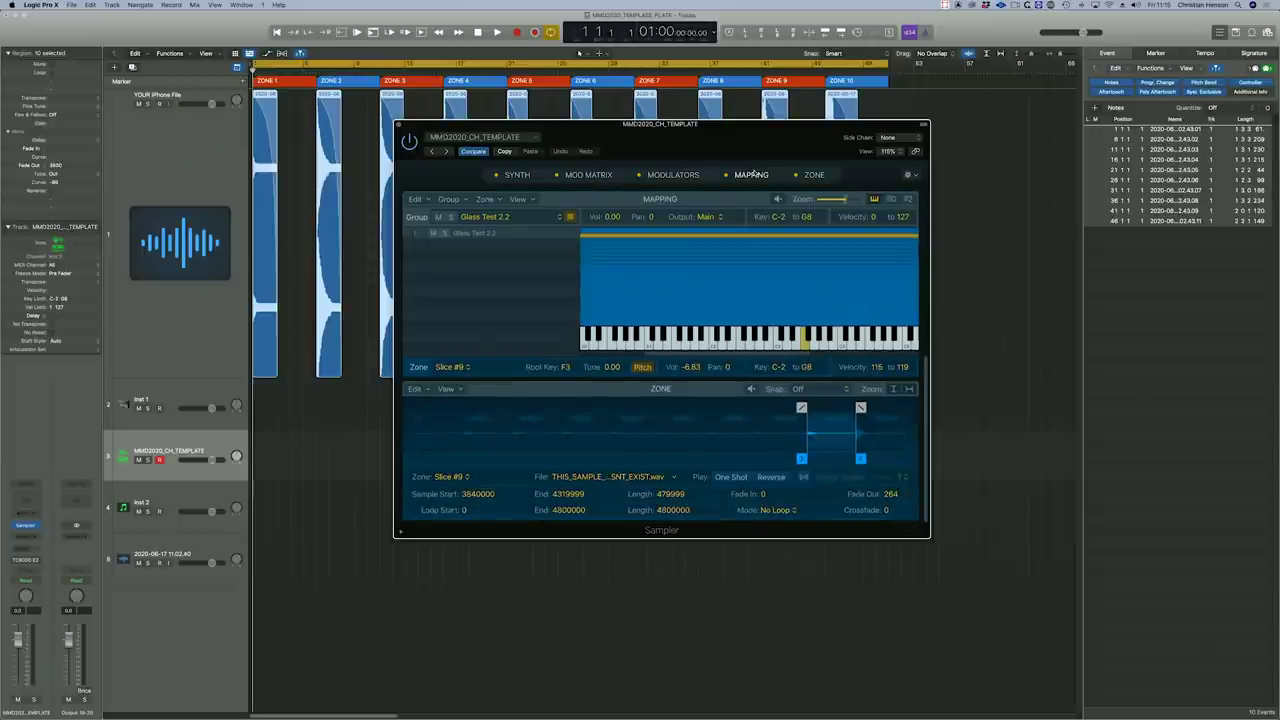
left_click(676, 294)
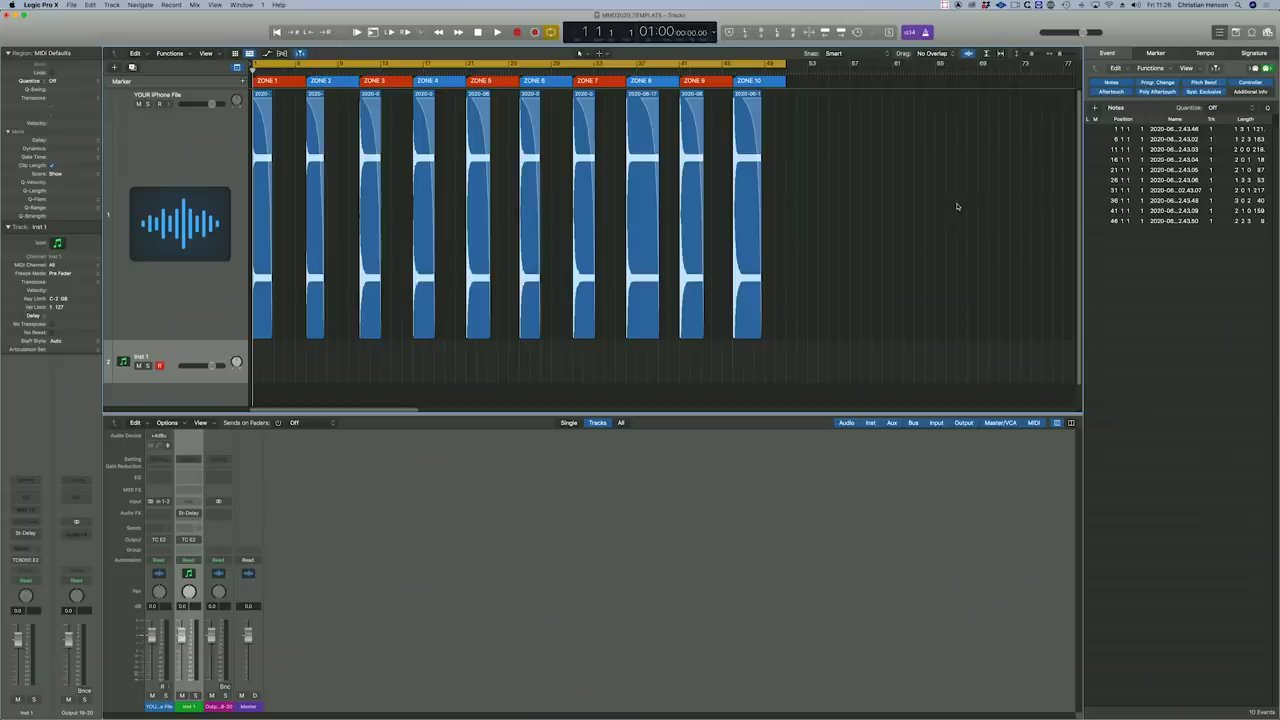
- Play the recordings in ZONE 1 and ZONE 10 on the iPhone file track and return the playhead to the project start
left_click(262, 325)
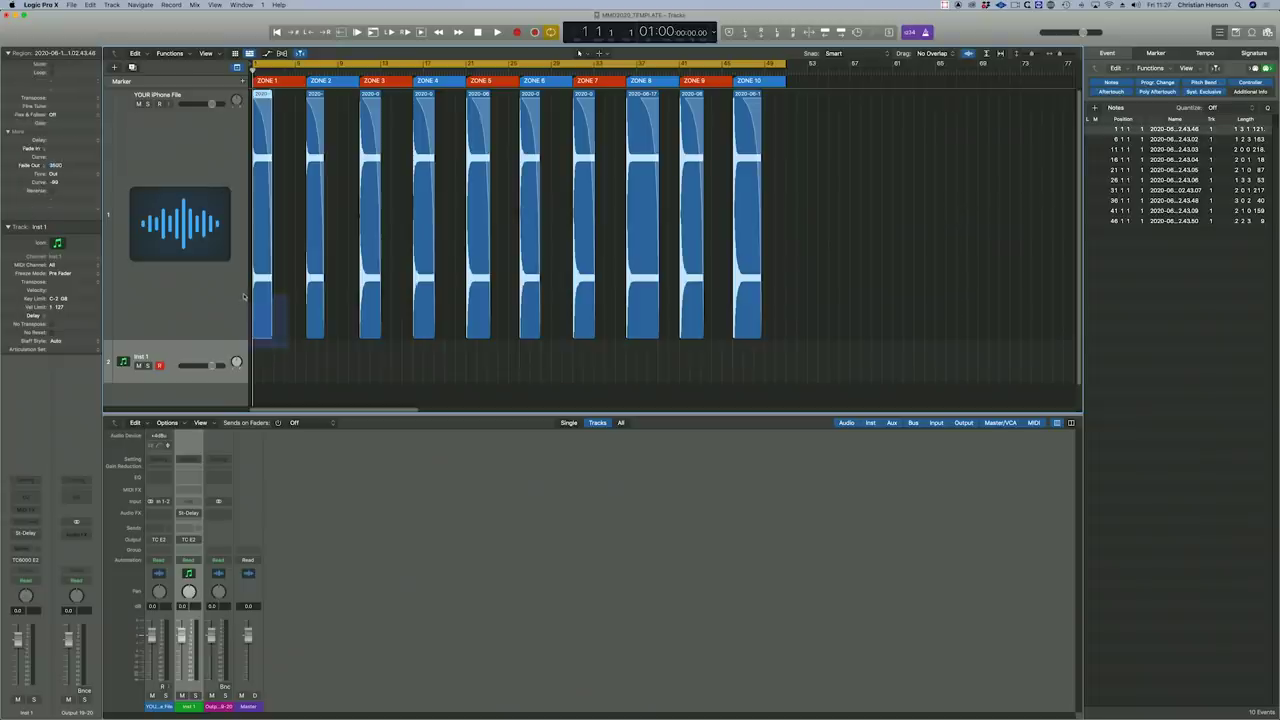
left_click(281, 66)
key("space")
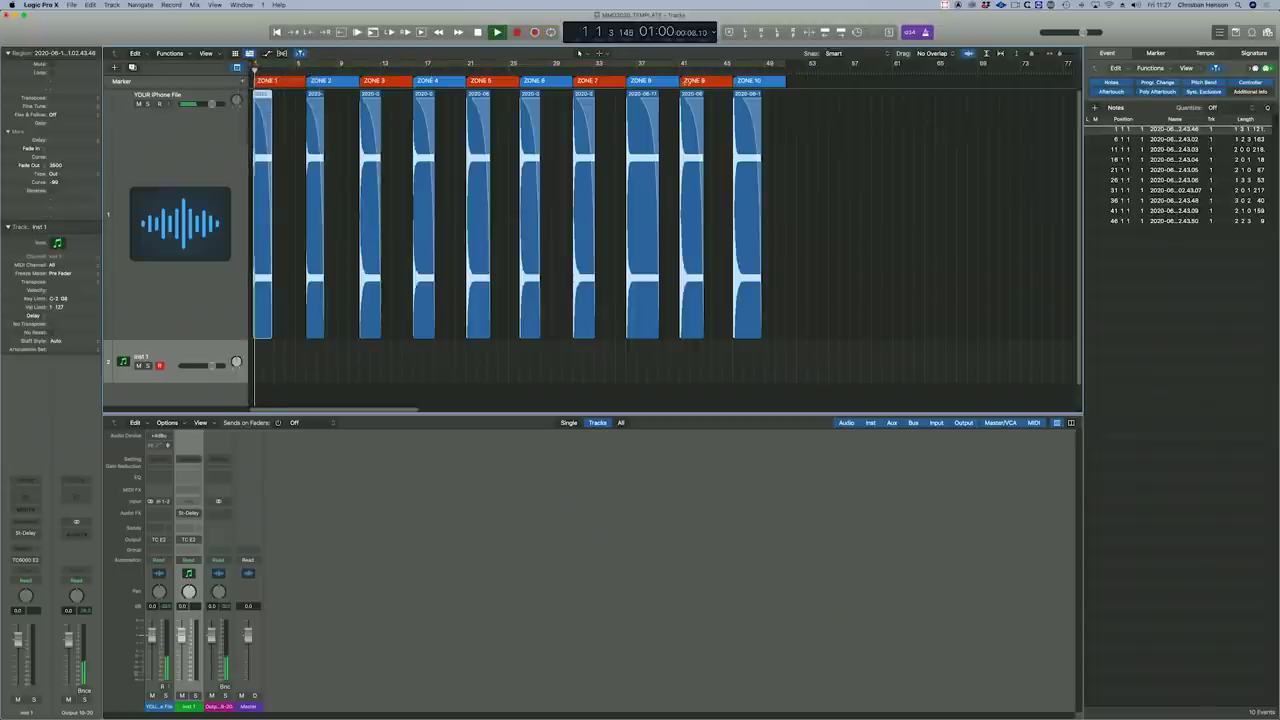
left_click(733, 68)
key("c")
key("space")
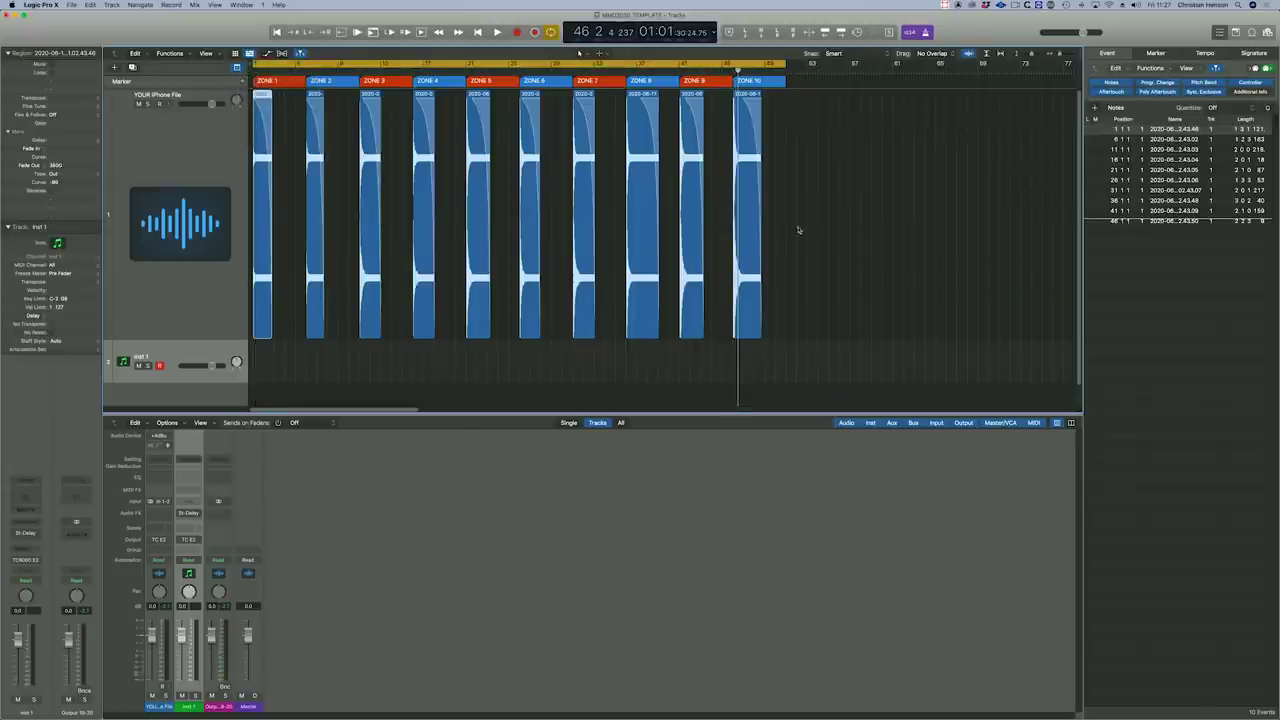
key("Return")
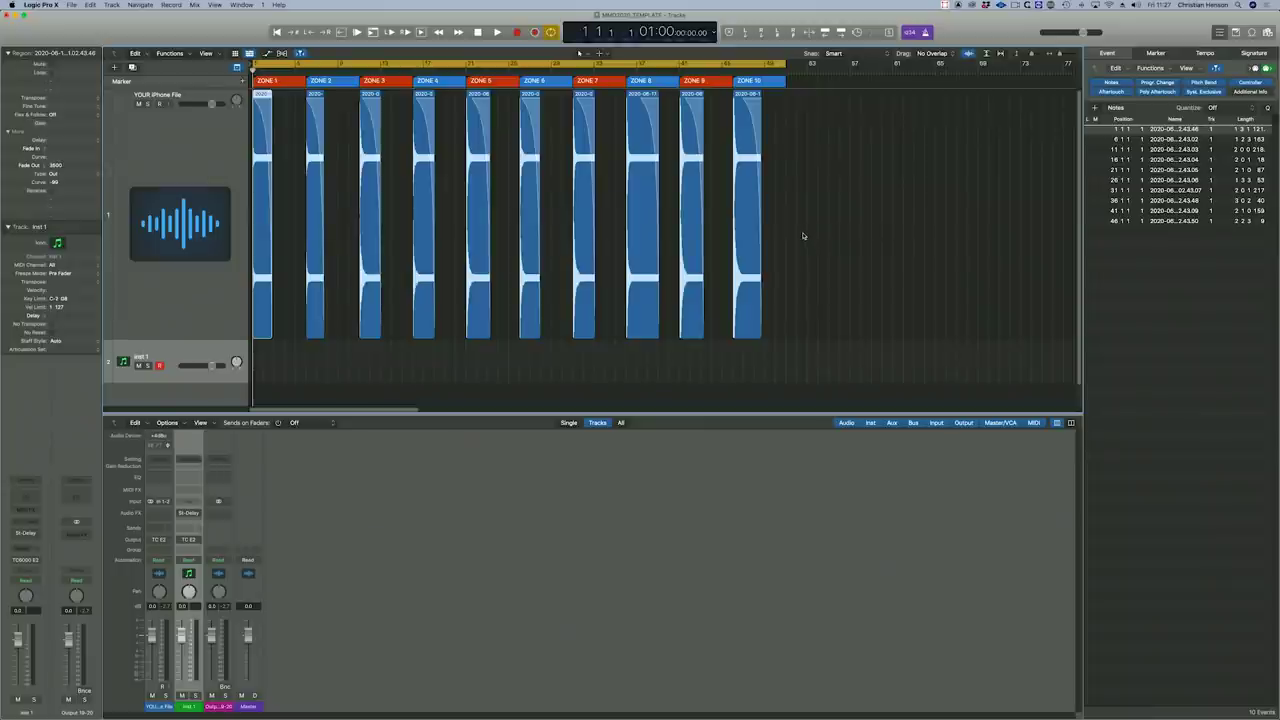
- Bounce the arranged ten zones to an audio file in the Bounces folder and check the project's tempo list
key("super+b")
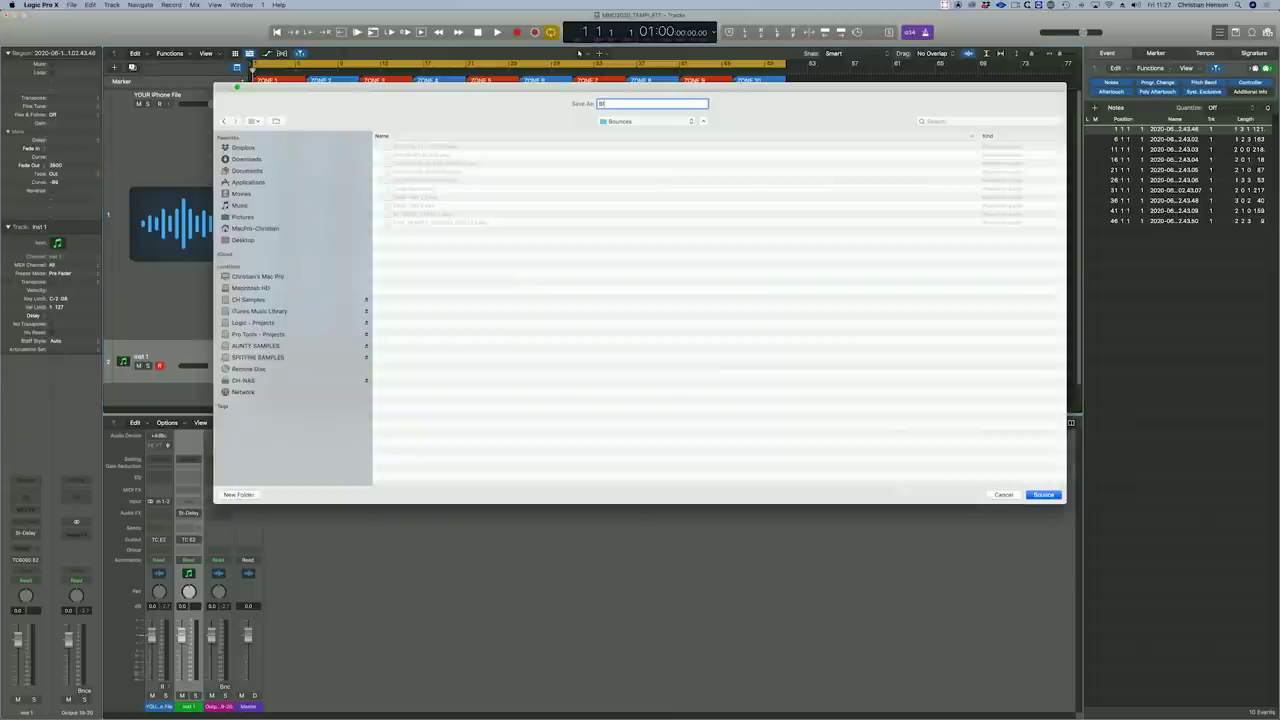
key("Return")
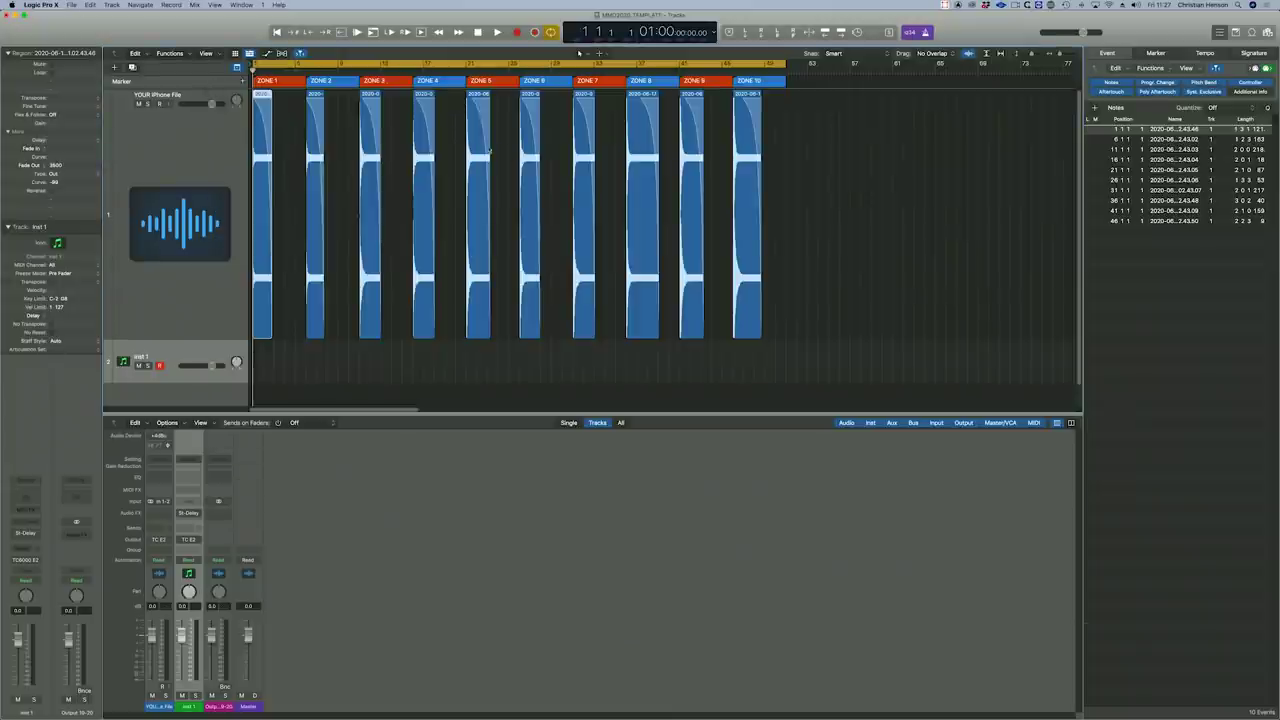
left_click(1203, 53)
left_click(1112, 55)
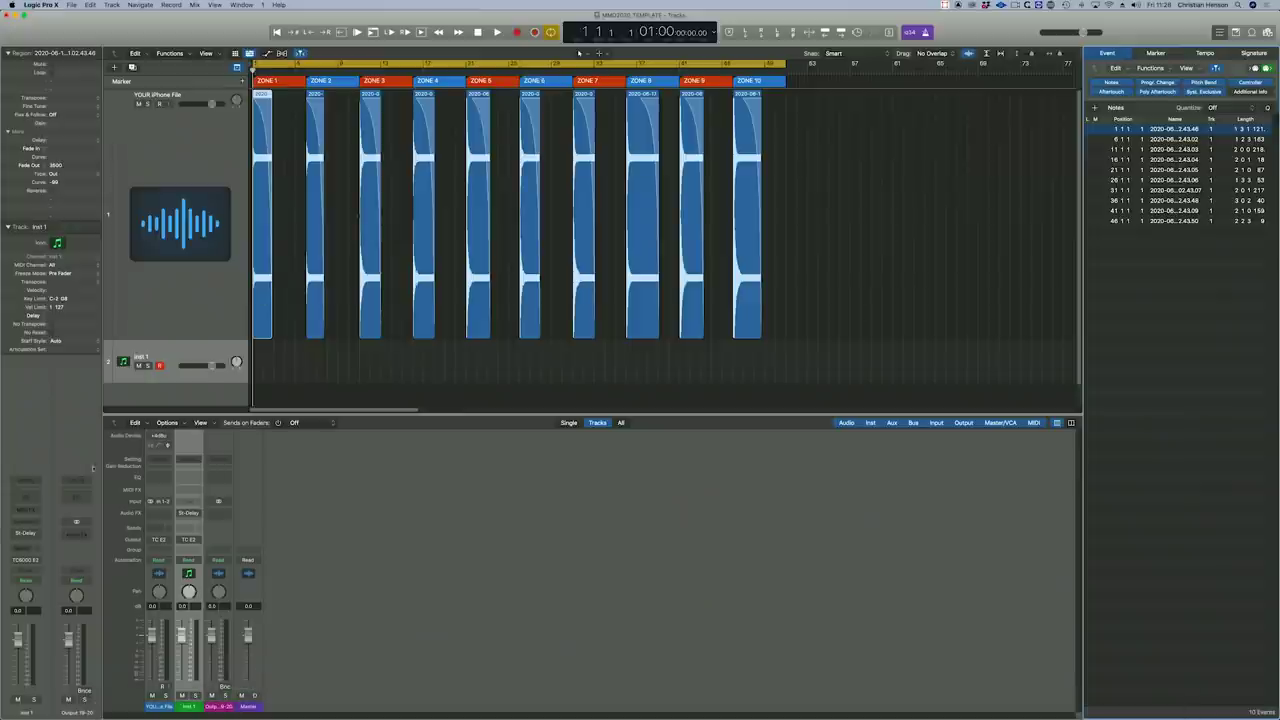
- Insert Kontakt on the Inst 1 track and load the MMD2020_CH_TEMPLATE.nki instrument from Finder
left_click(36, 563)
key("Escape")
left_click(36, 524)
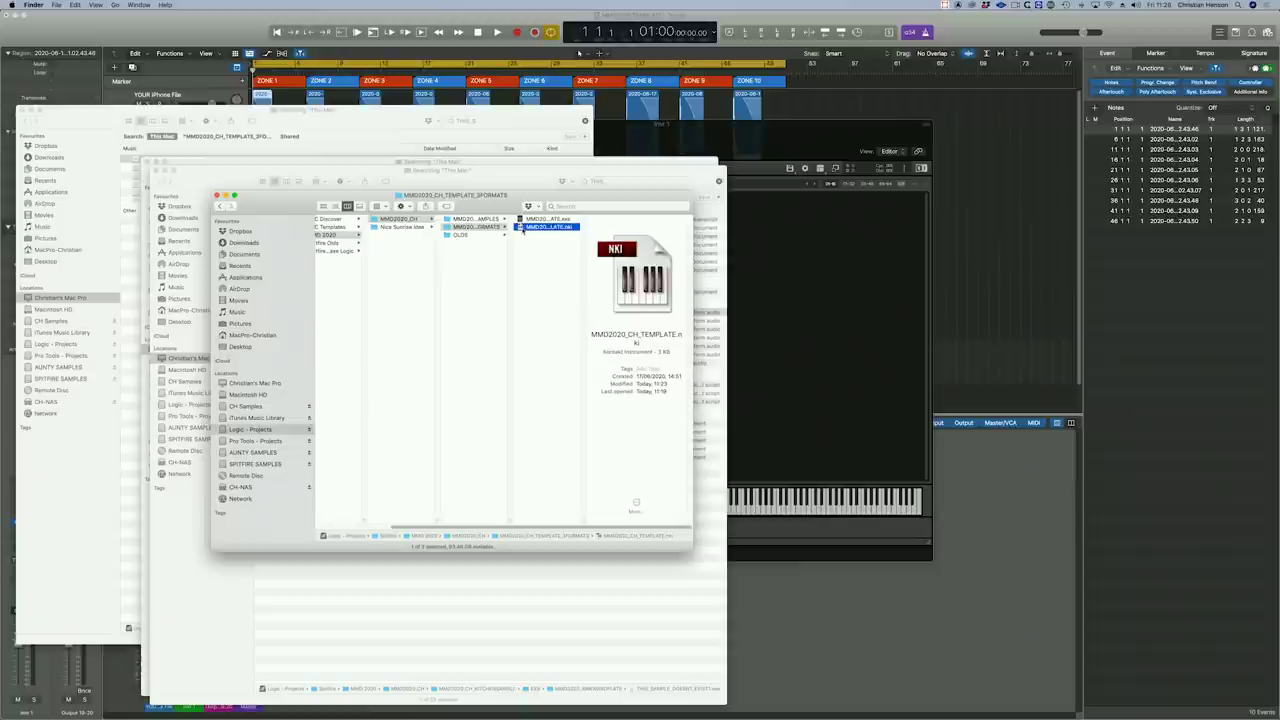
left_click_drag(521, 226, 716, 271)
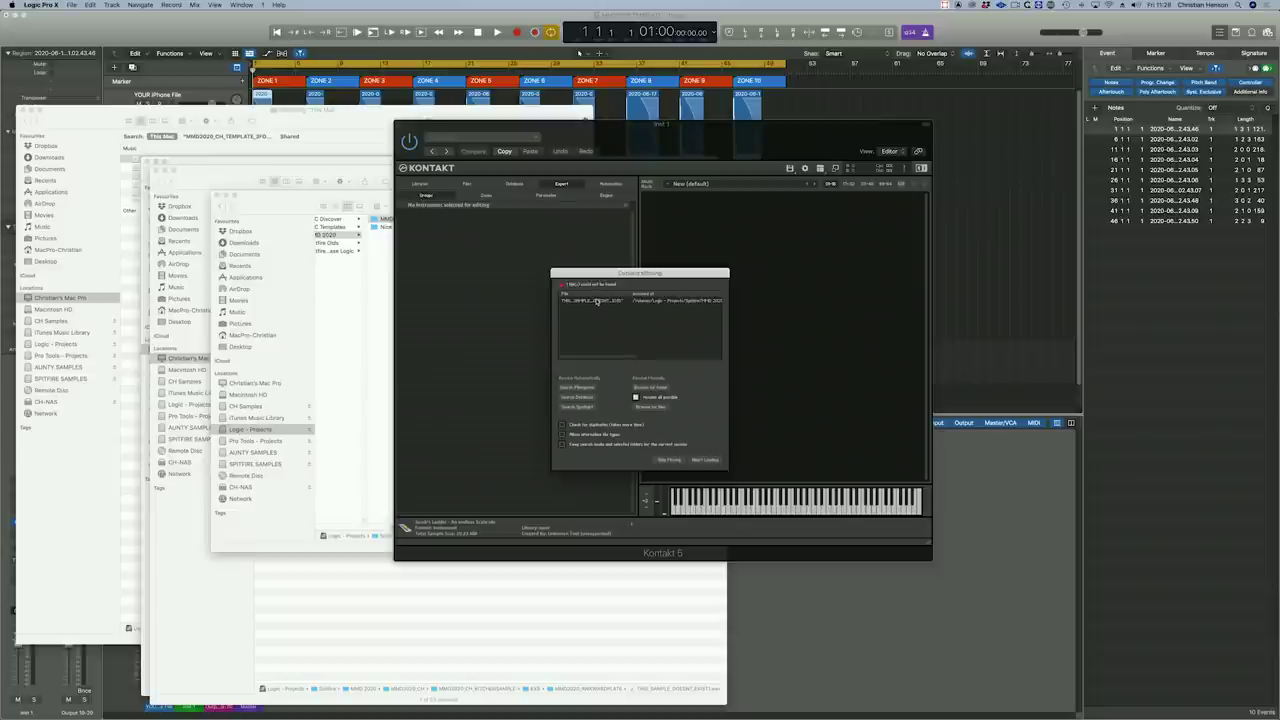
- Browse manually through the MMD 2020 project folders for the Kontakt template's missing sample
left_click(660, 408)
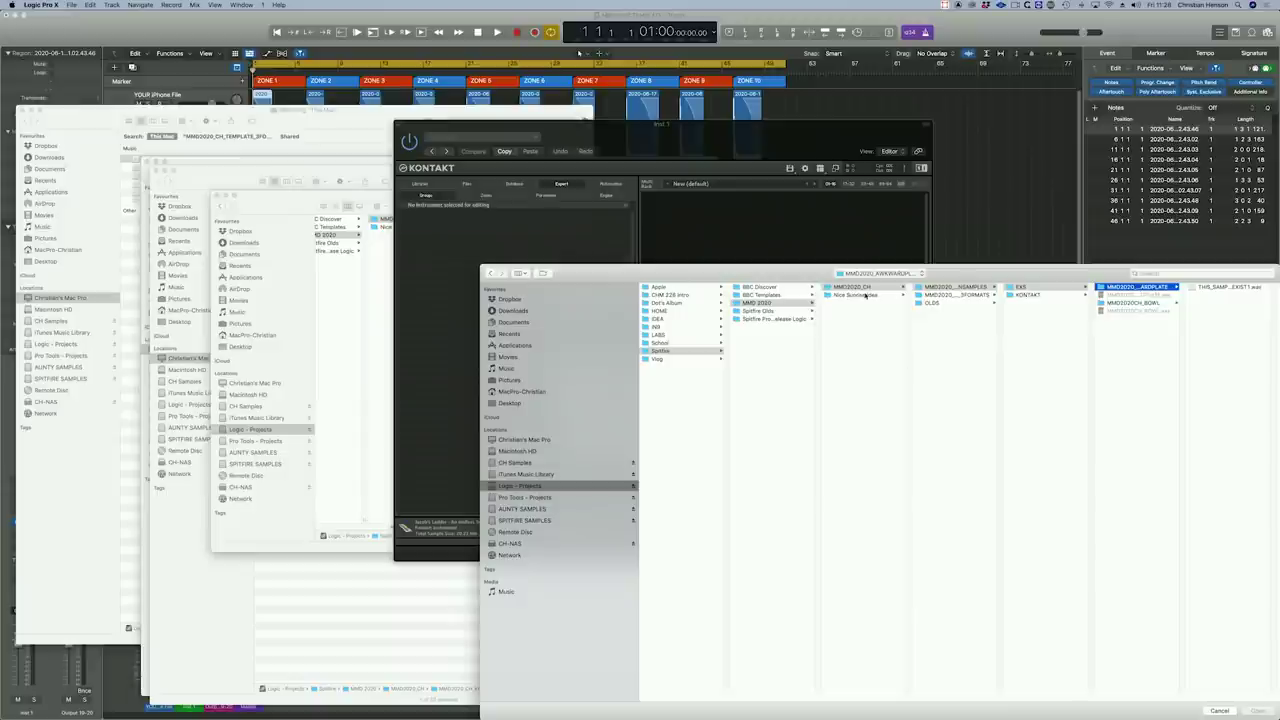
left_click(865, 295)
left_click(940, 311)
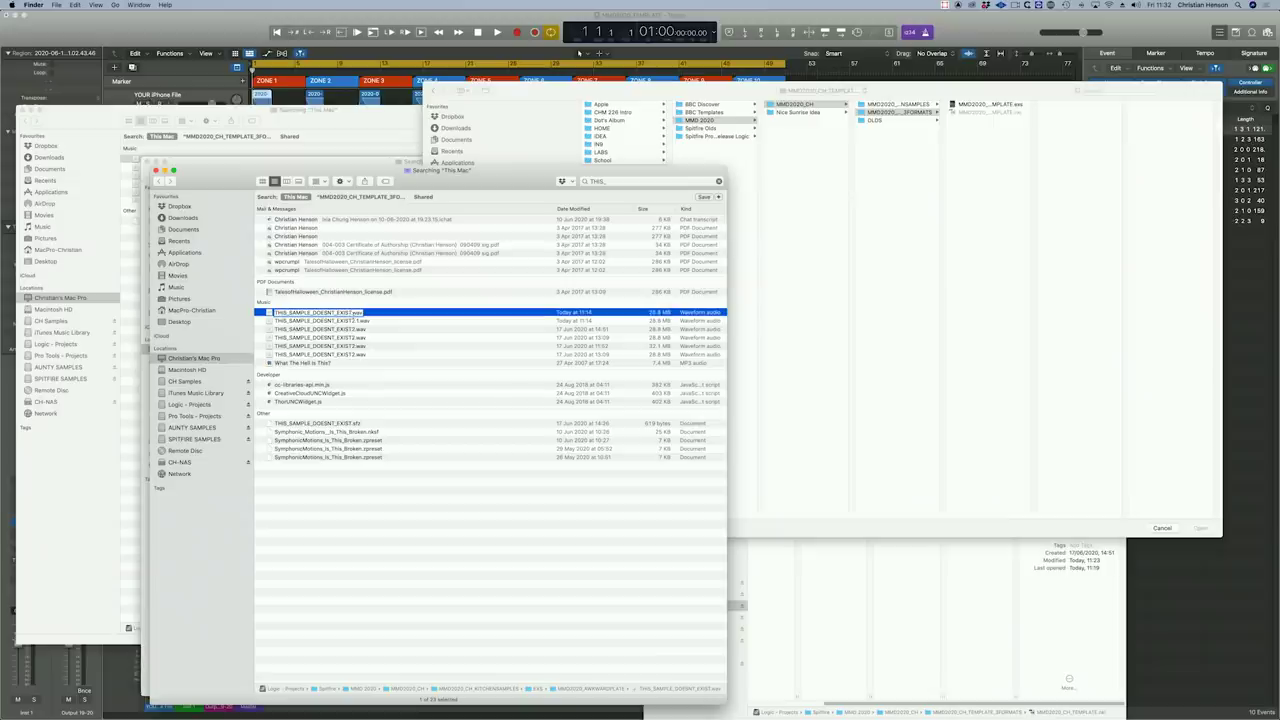
- Commit the file name edit on the old THIS_SAMPLE_DOESNT_EXIST audio file in Finder and load MMD2020_CH_TEMPLATE.exs into Sampler on Inst 1
key("Return")
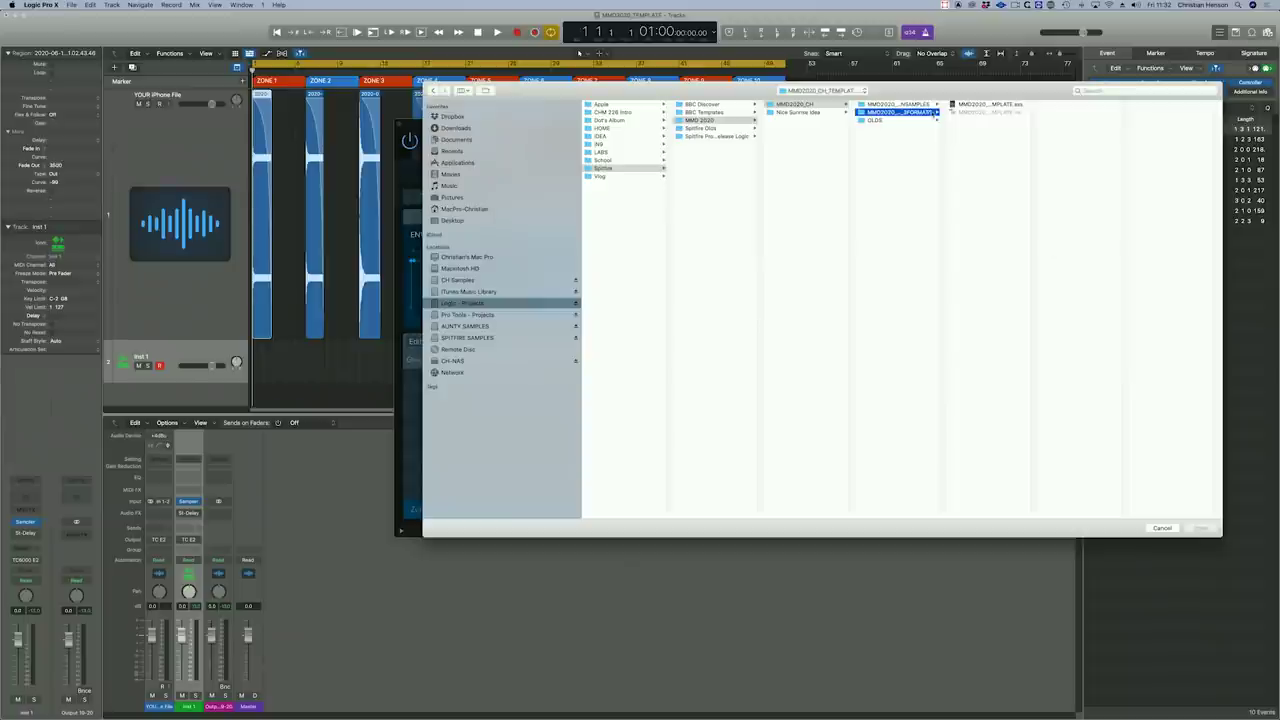
left_click(1162, 528)
left_click(457, 137)
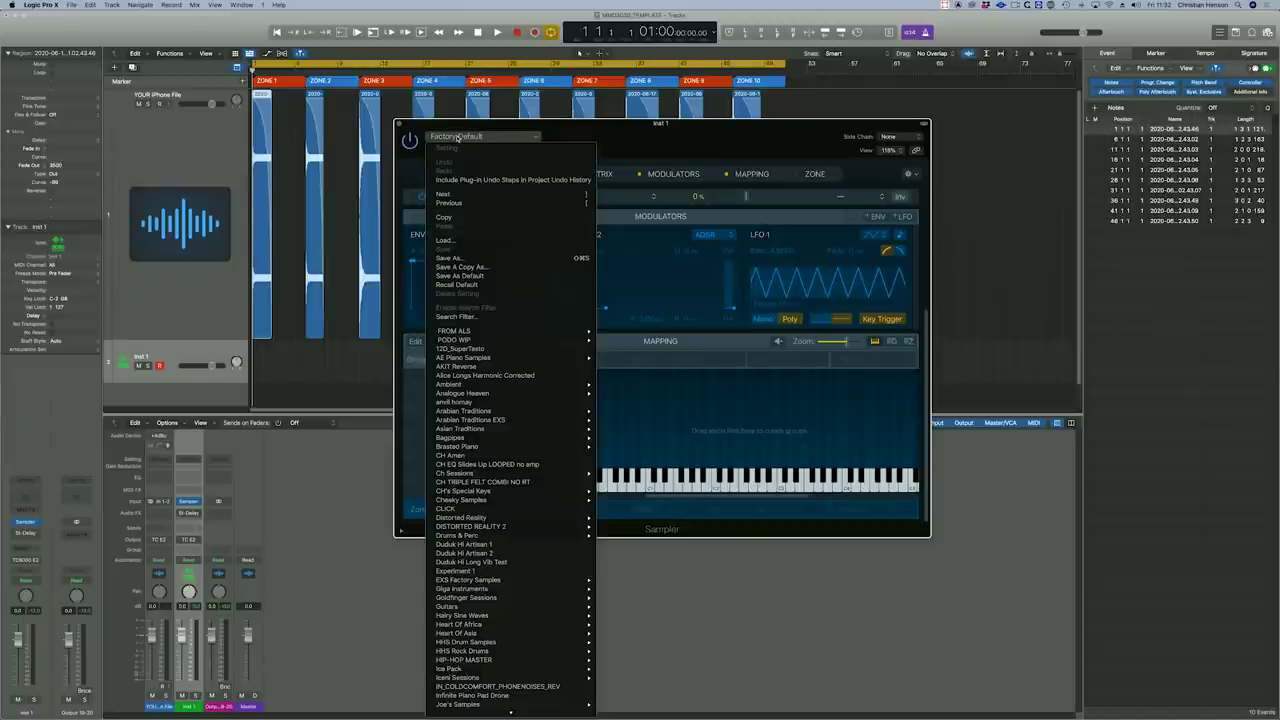
left_click(445, 240)
left_click(802, 97)
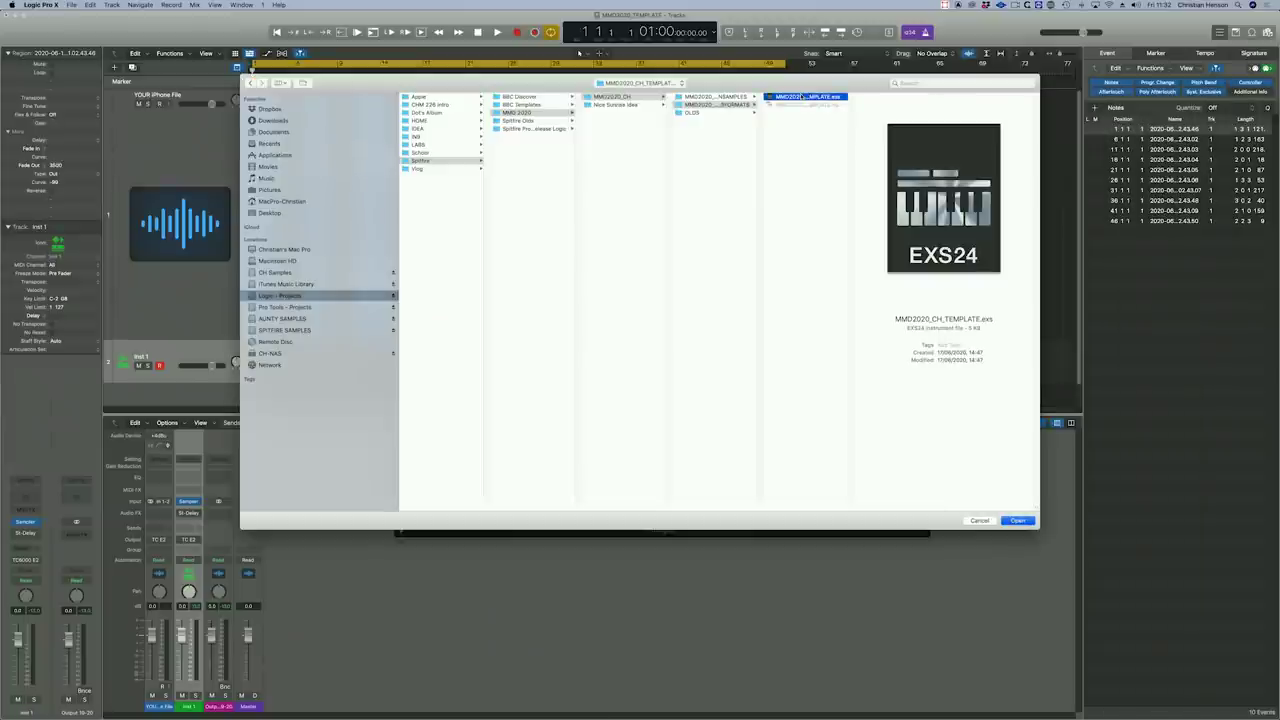
double_click(802, 97)
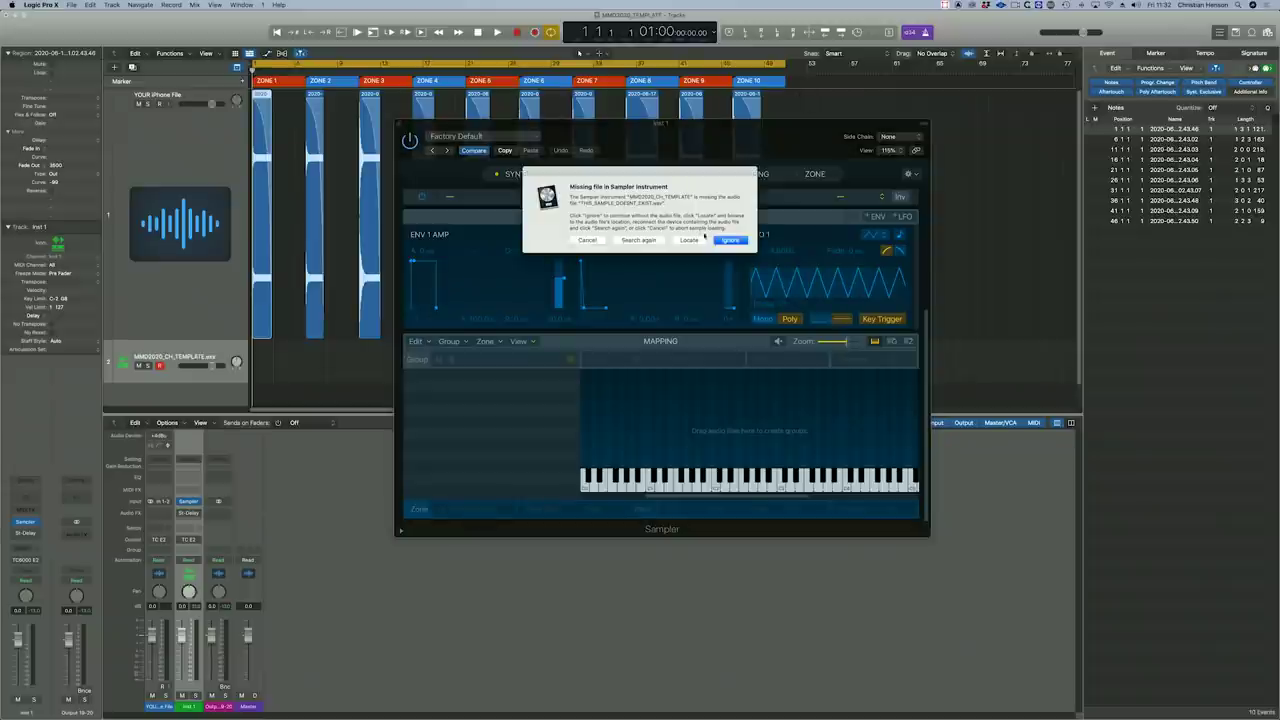
- Browse the KONTAKT folder to MMD2020_CH_BIGWINEGLASS Samples for the missing audio file, and dismiss the locate dialog
left_click(688, 240)
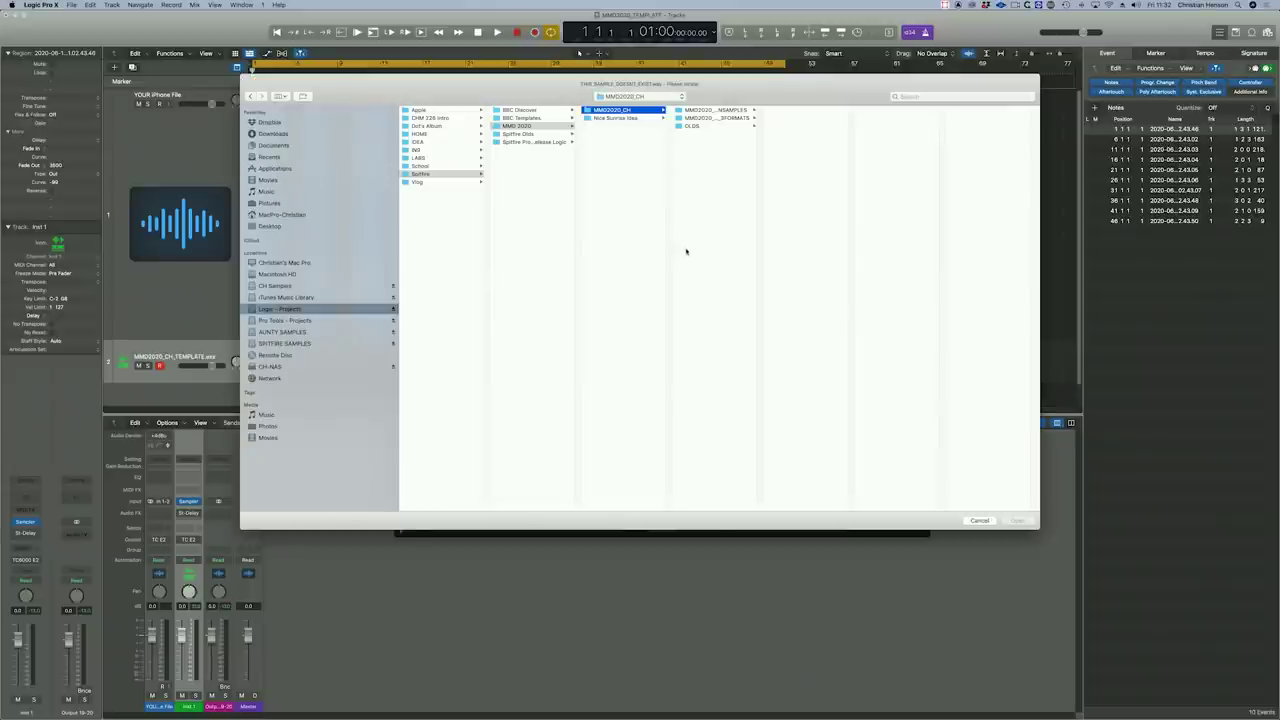
left_click(723, 119)
left_click(711, 109)
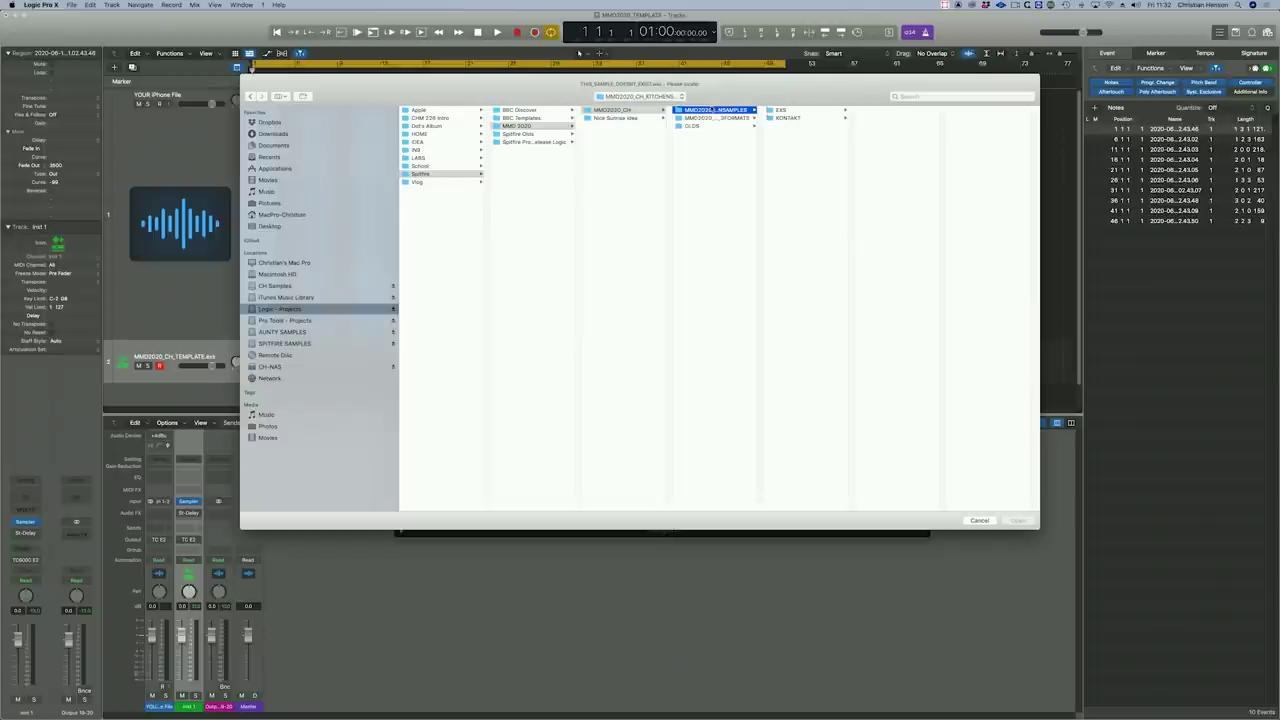
left_click(792, 118)
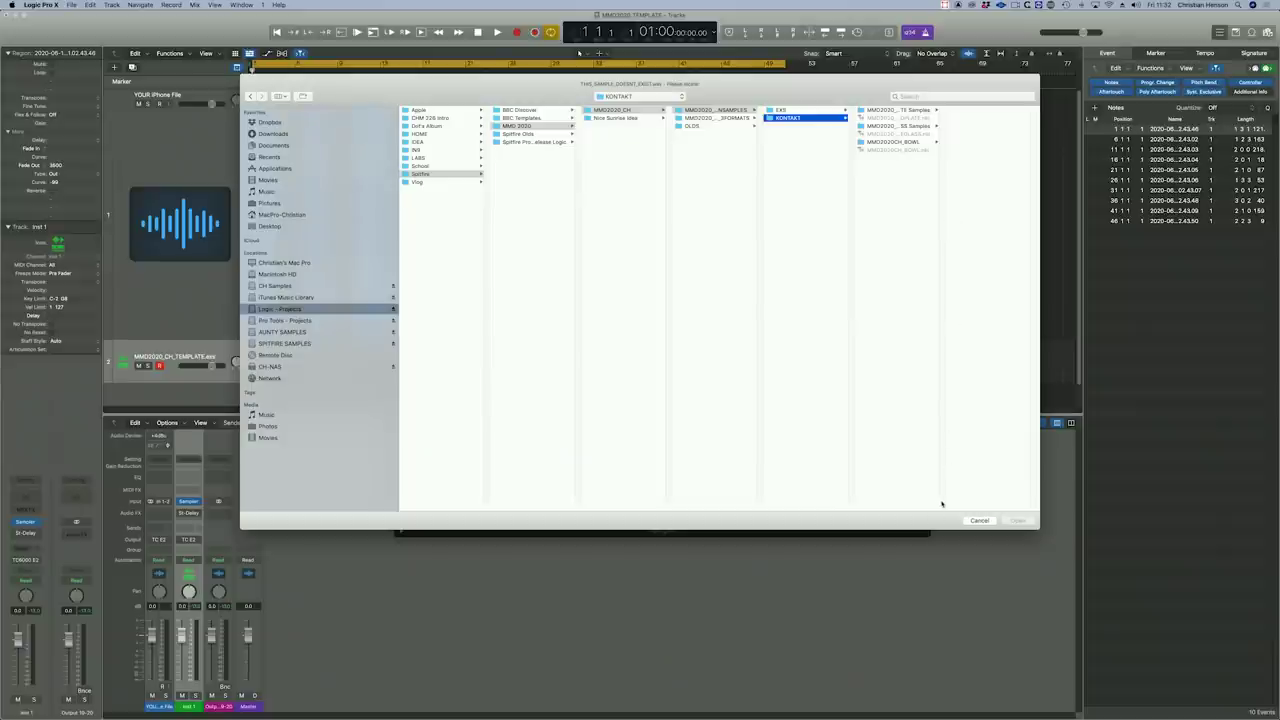
left_click(910, 127)
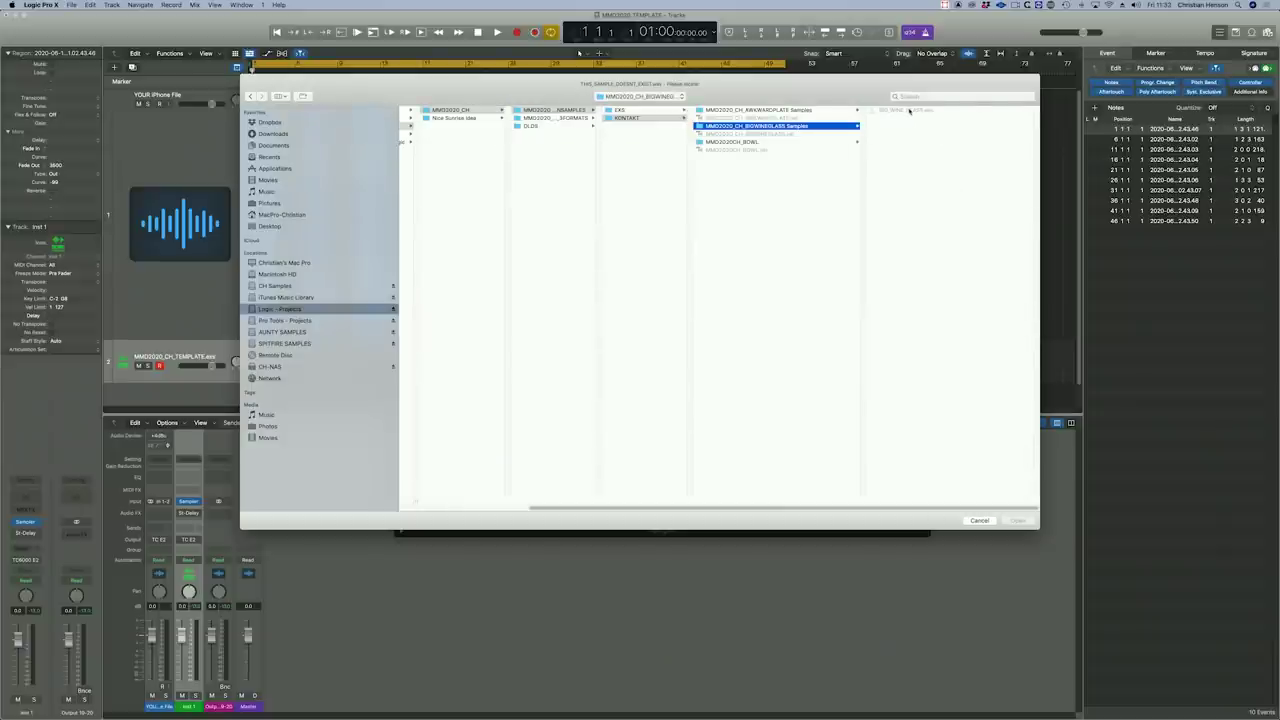
key("Escape")
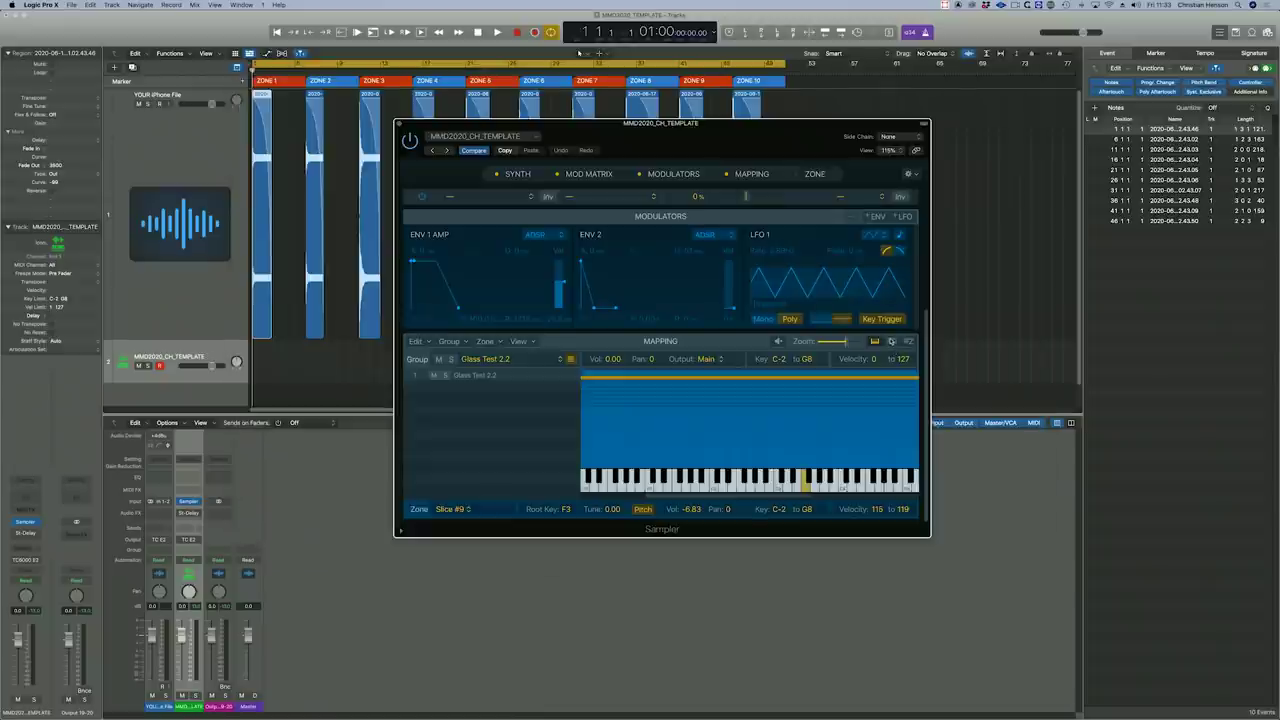
- List the mapping's zones and replace the audio file of Slice #1 through Slice #10 with BIG_WINE_GLASS.wav
left_click(910, 342)
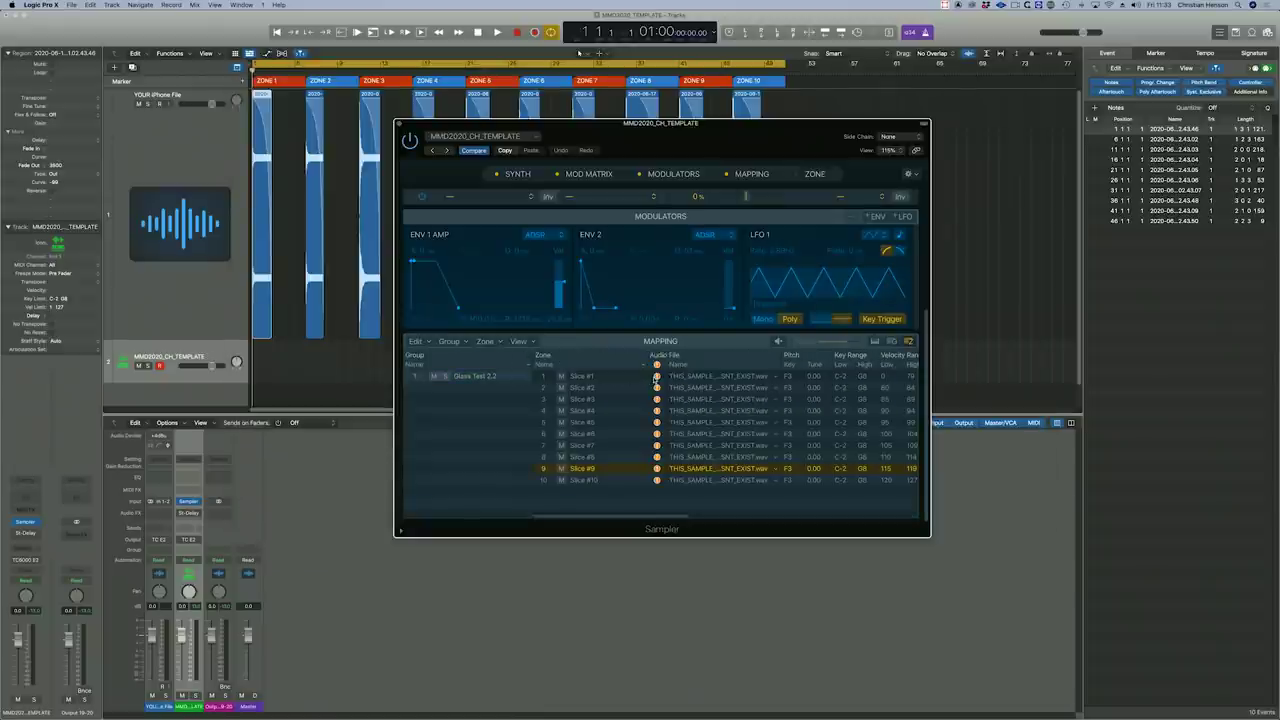
left_click(593, 376)
left_click(591, 482, "shift")
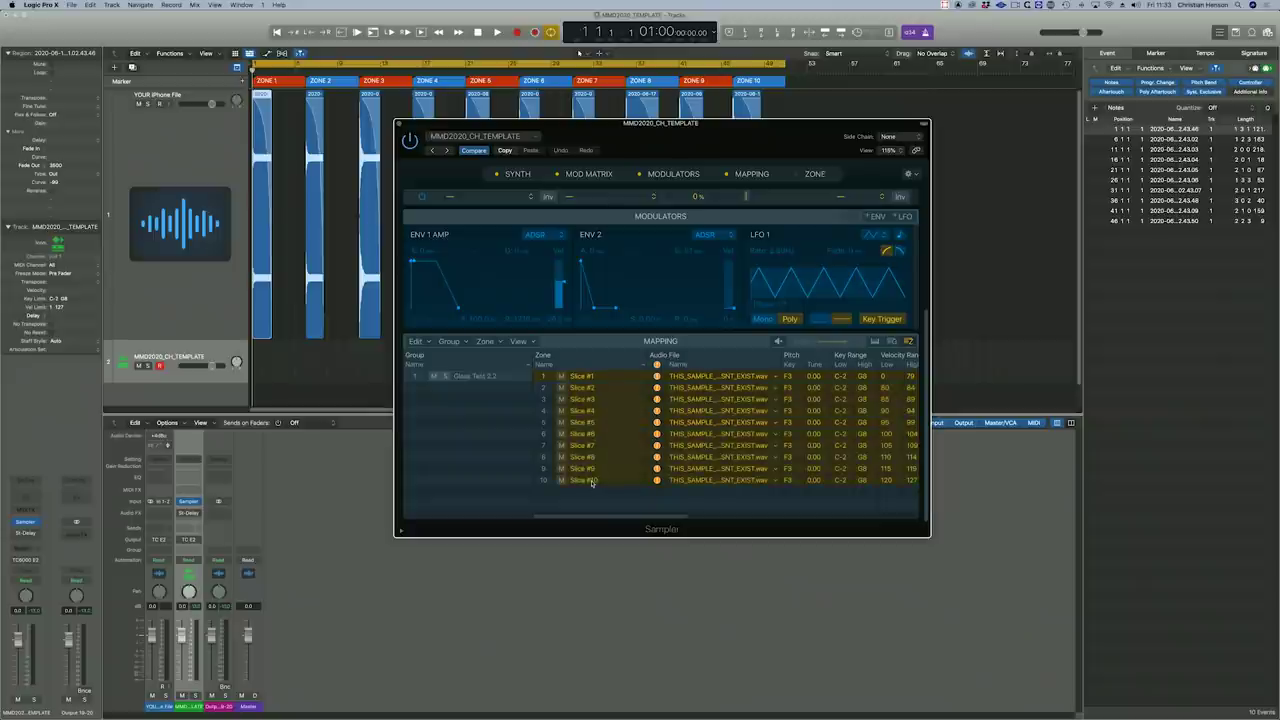
left_click(657, 381)
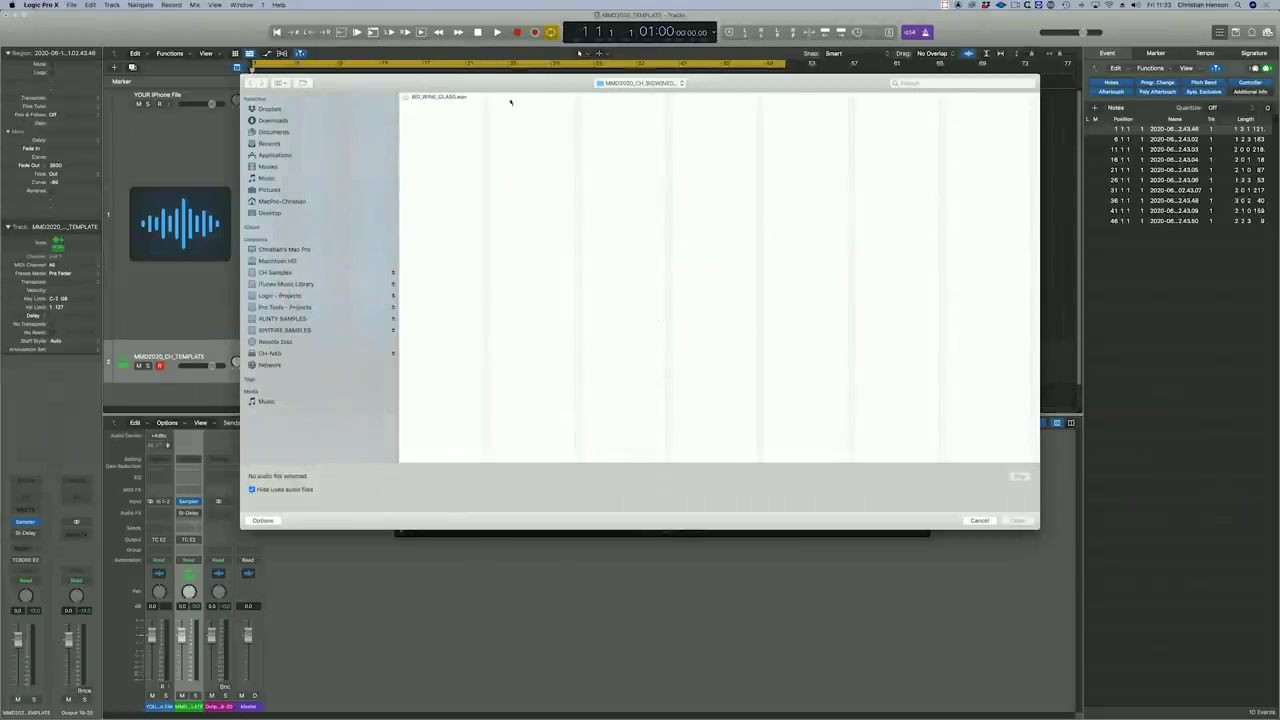
left_click(437, 97)
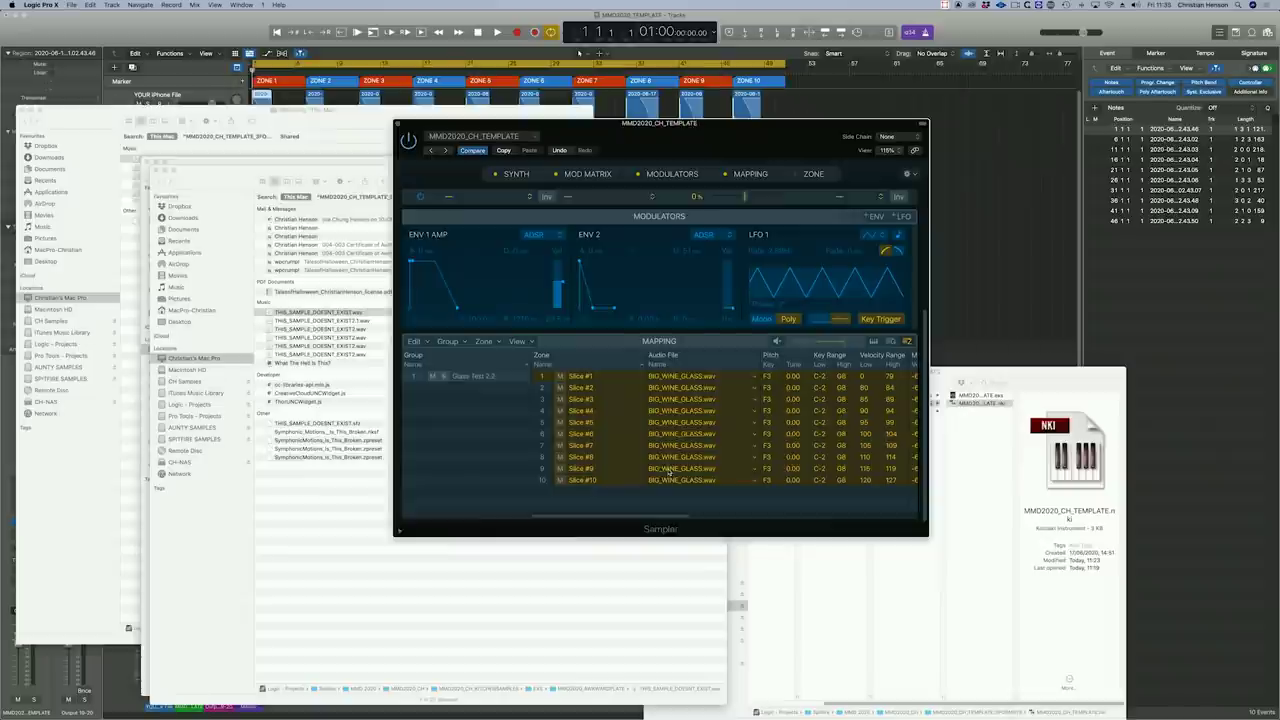
- Set the slices' sample start points in 480000 increments, keeping the original template's Sampler window alongside as reference
scroll(668, 470, "right", 5)
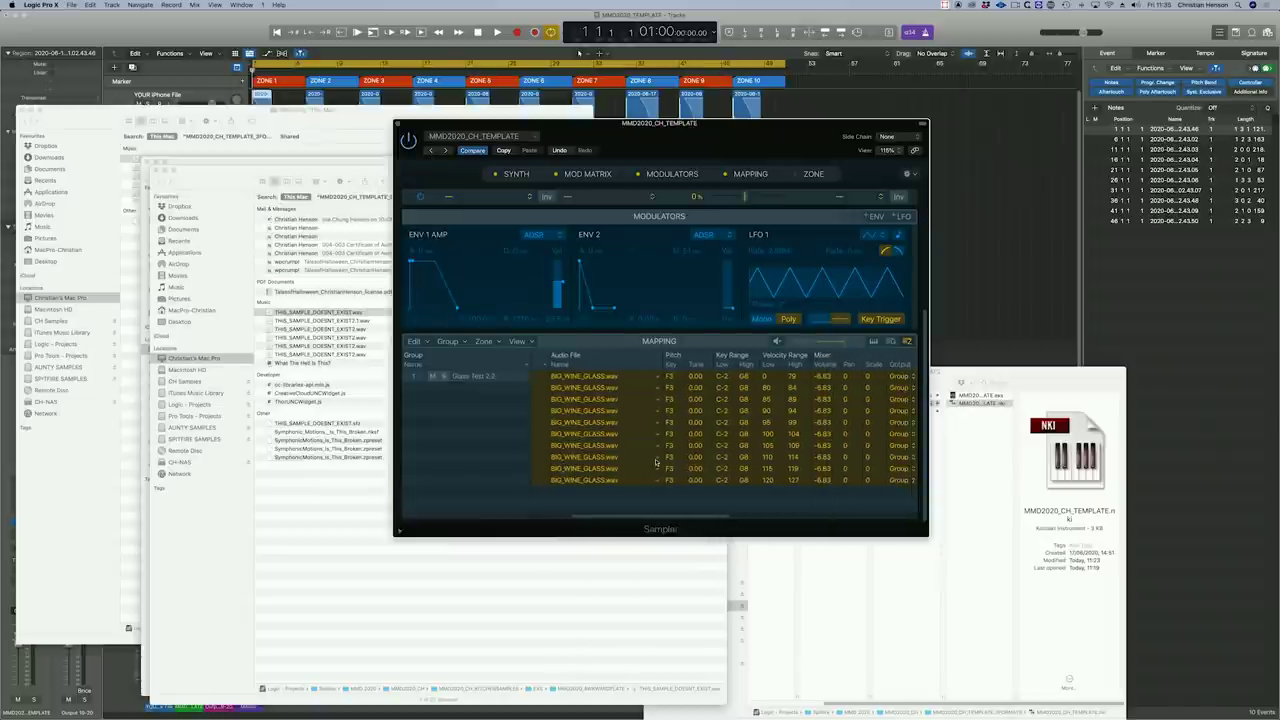
scroll(654, 455, "right", 1)
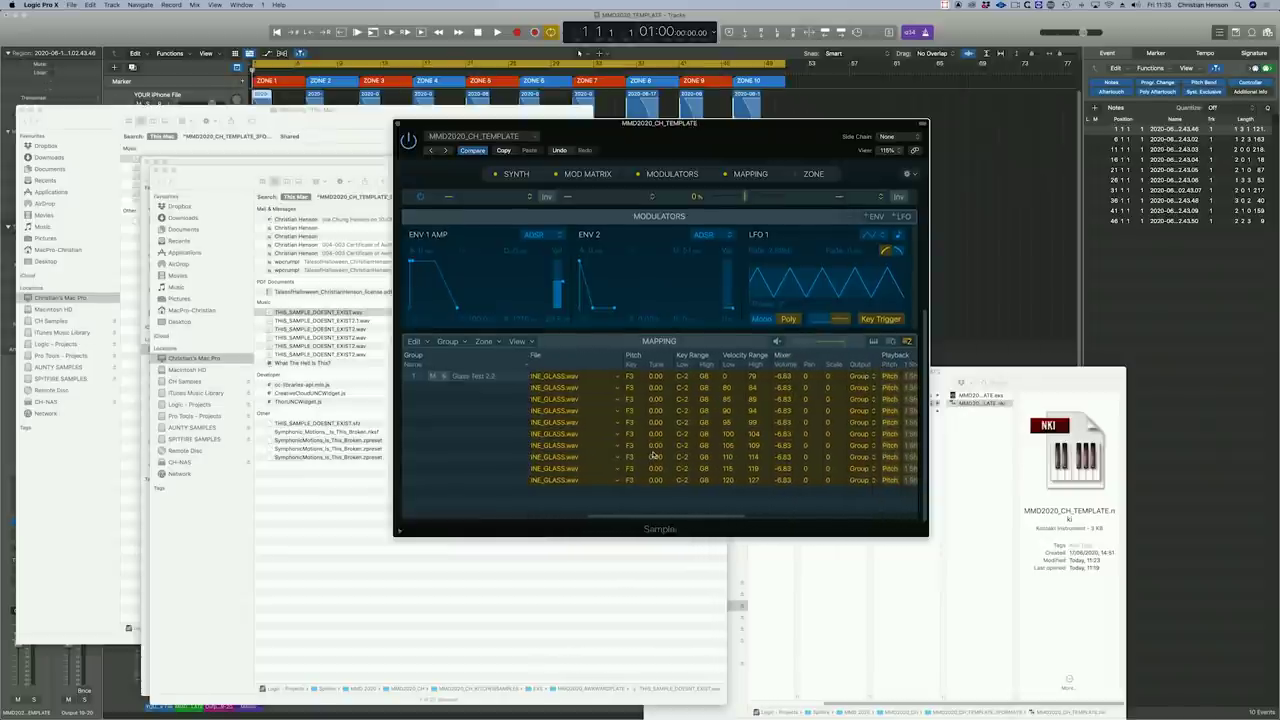
scroll(652, 454, "right", 2)
scroll(600, 447, "right", 6)
scroll(600, 447, "right", 5)
left_click(602, 457)
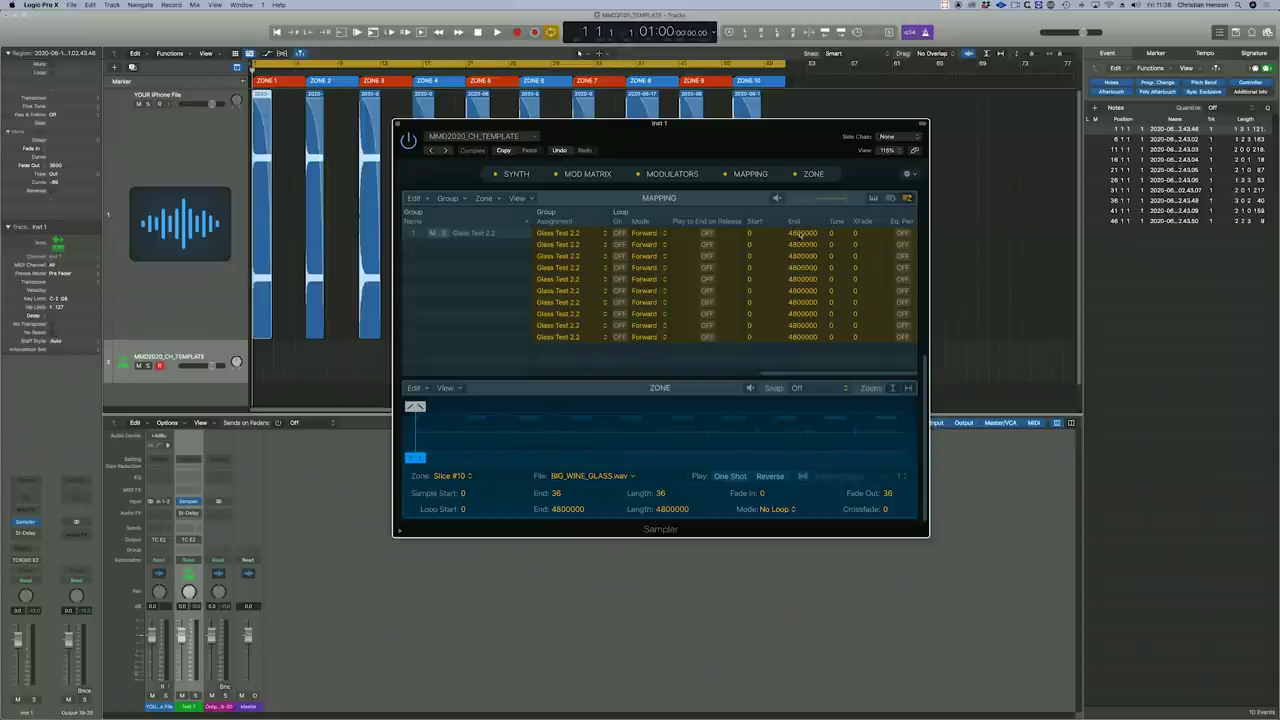
left_click_drag(811, 355, 823, 268)
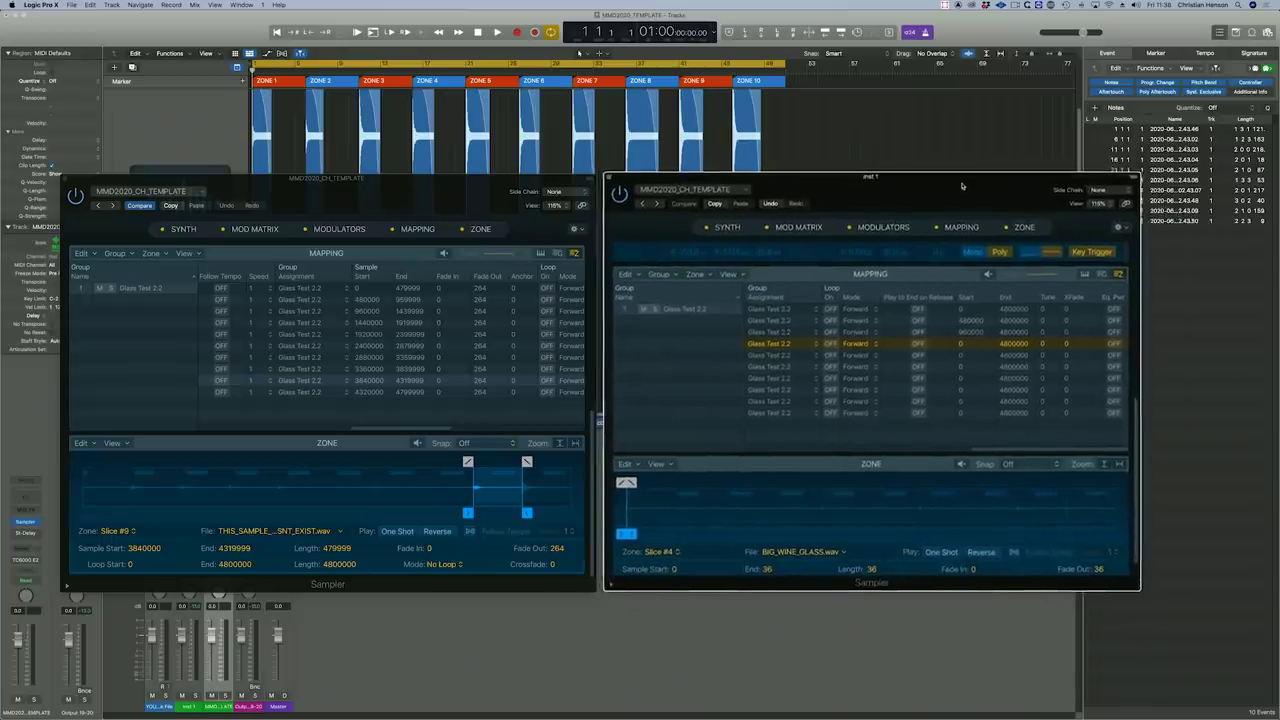
left_click_drag(902, 356, 730, 356)
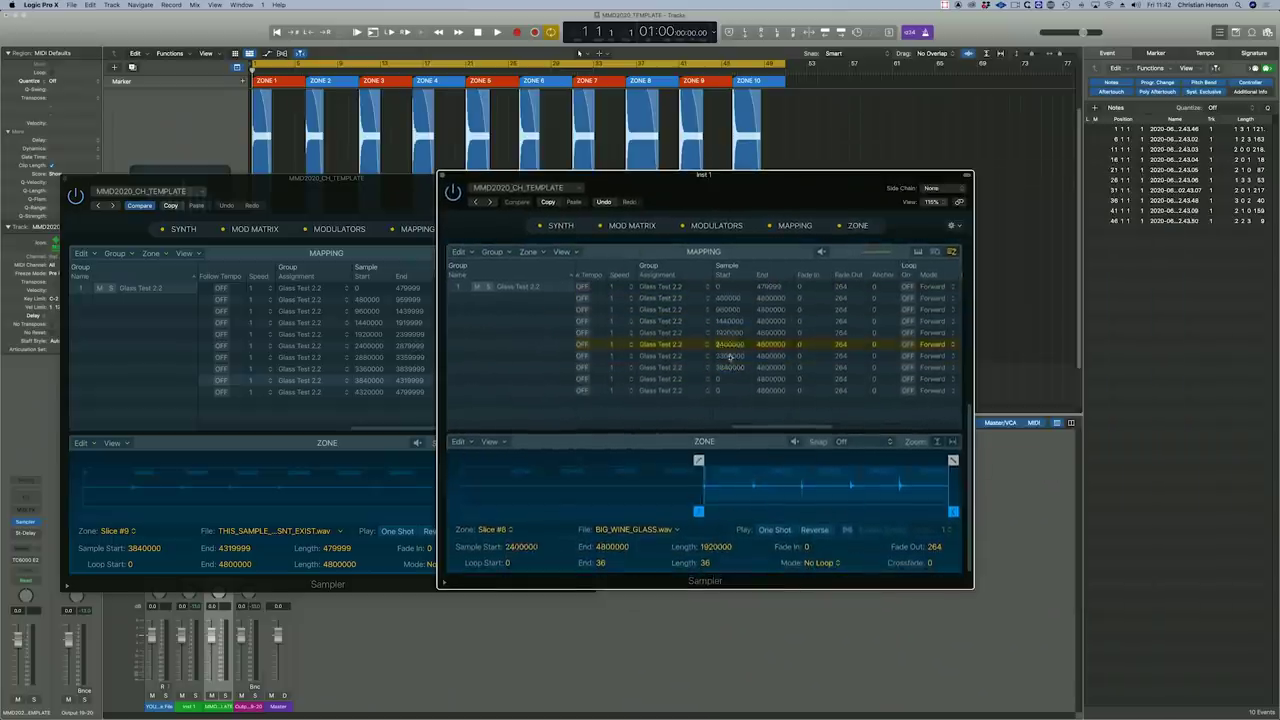
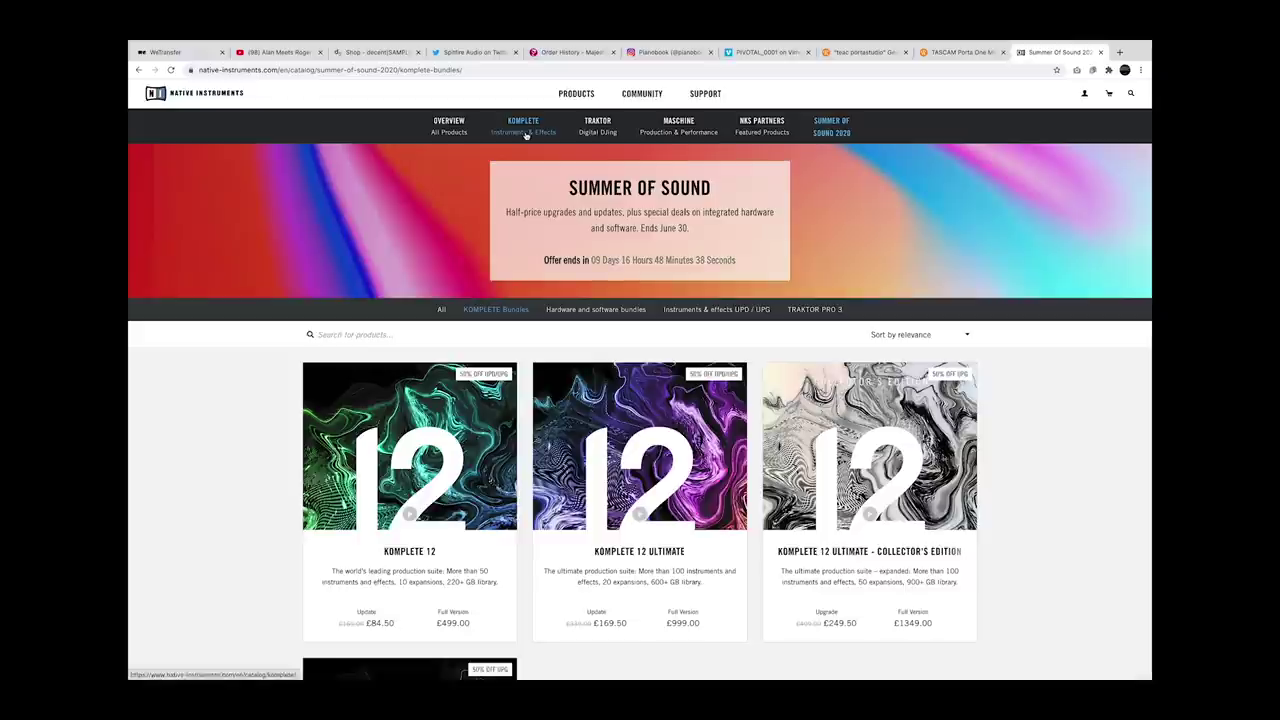
- Switch to the Native Instruments website and browse the overview catalogue of all products
left_click(455, 130)
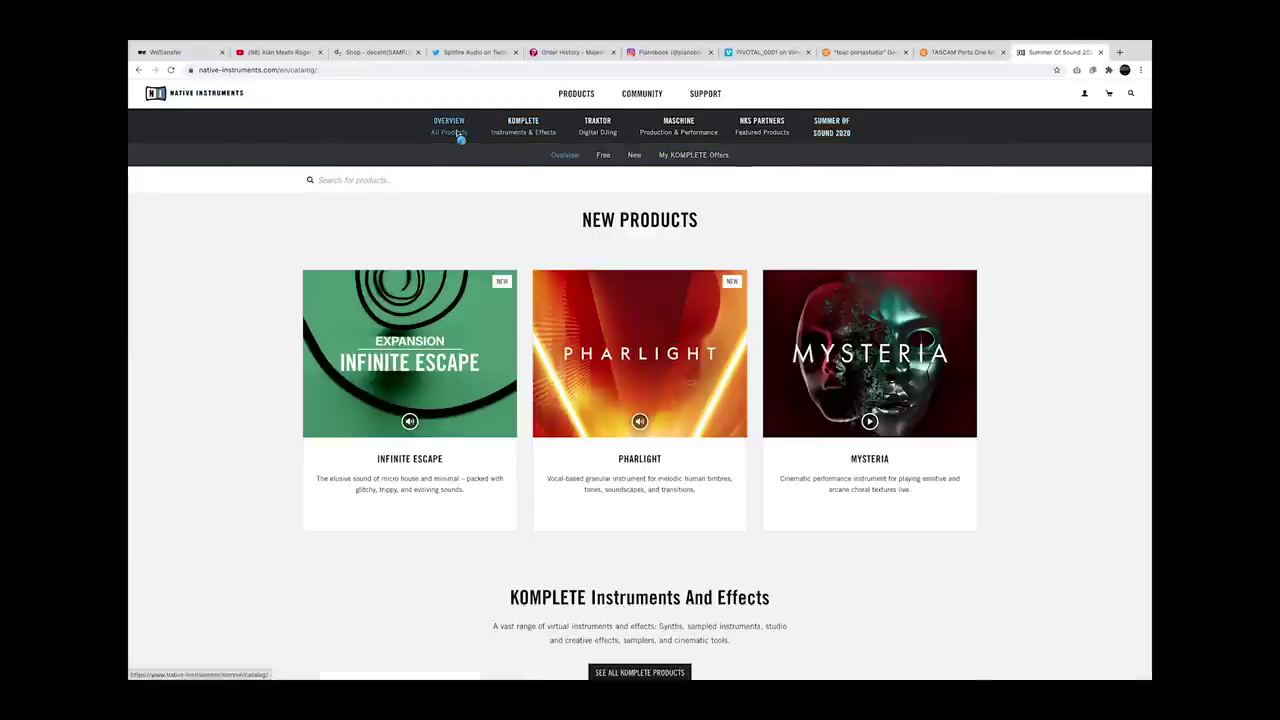
scroll(419, 188, "down", 7)
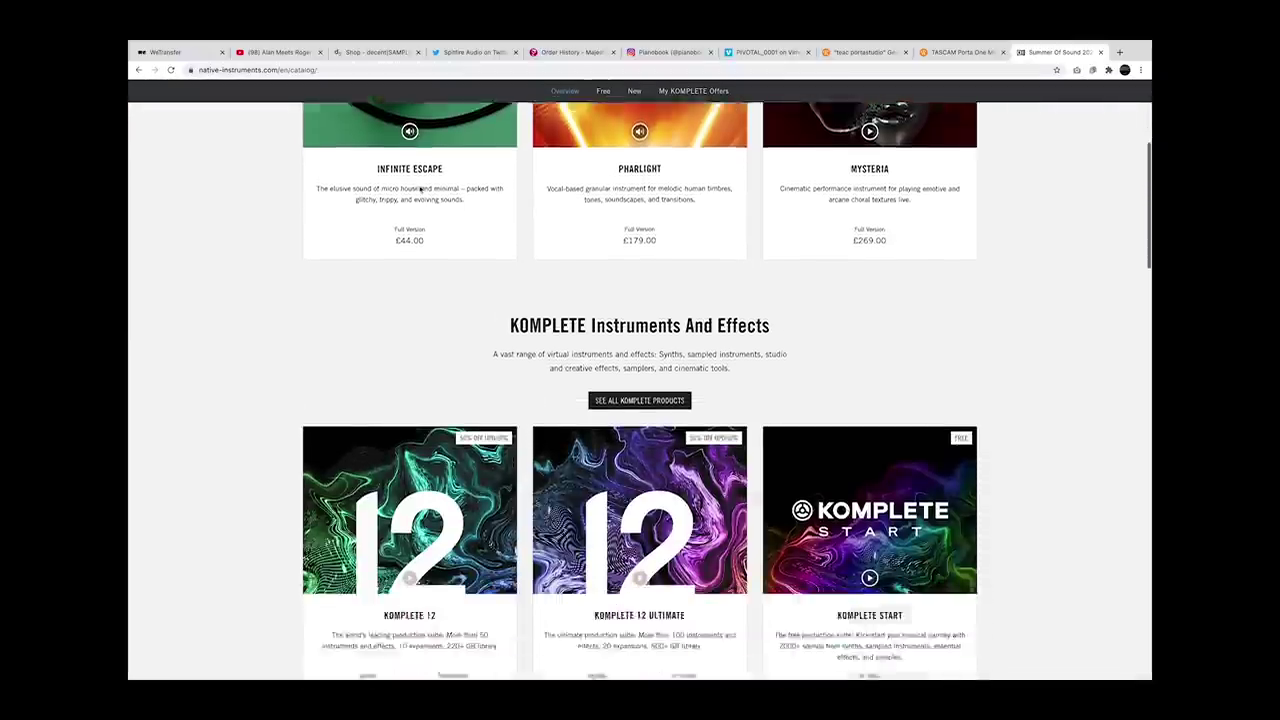
scroll(419, 188, "down", 10)
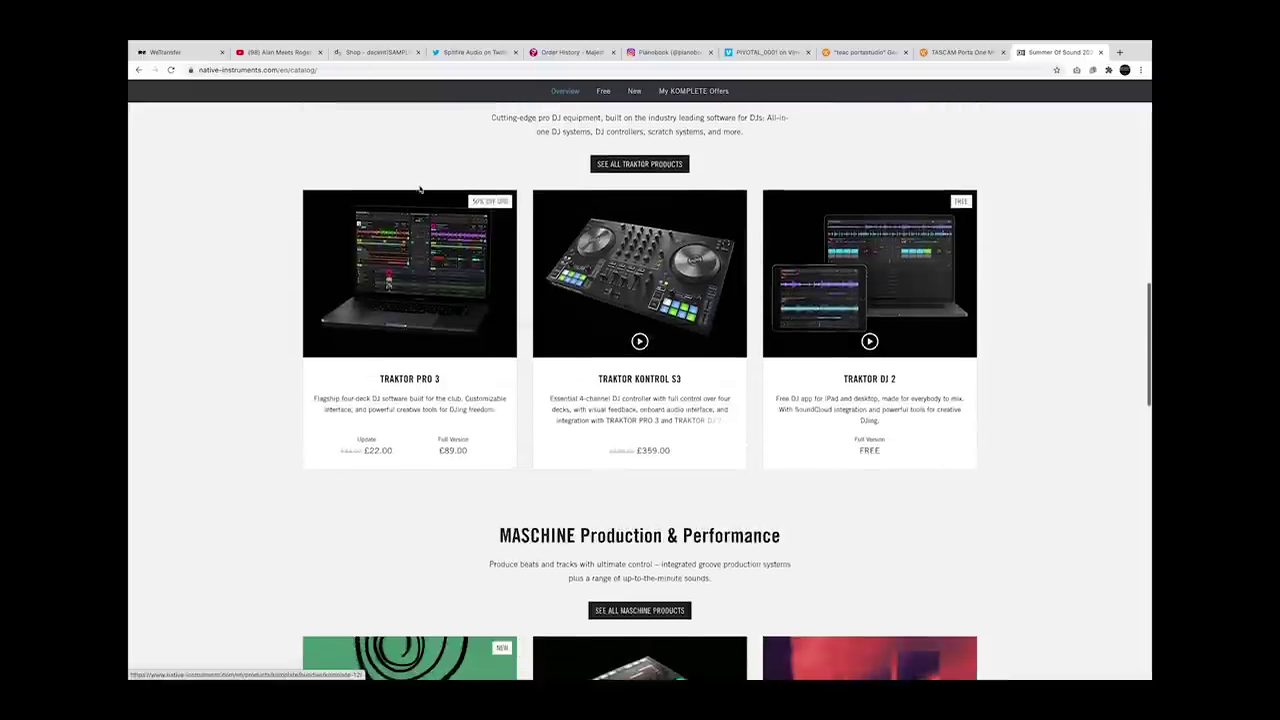
scroll(420, 189, "down", 2)
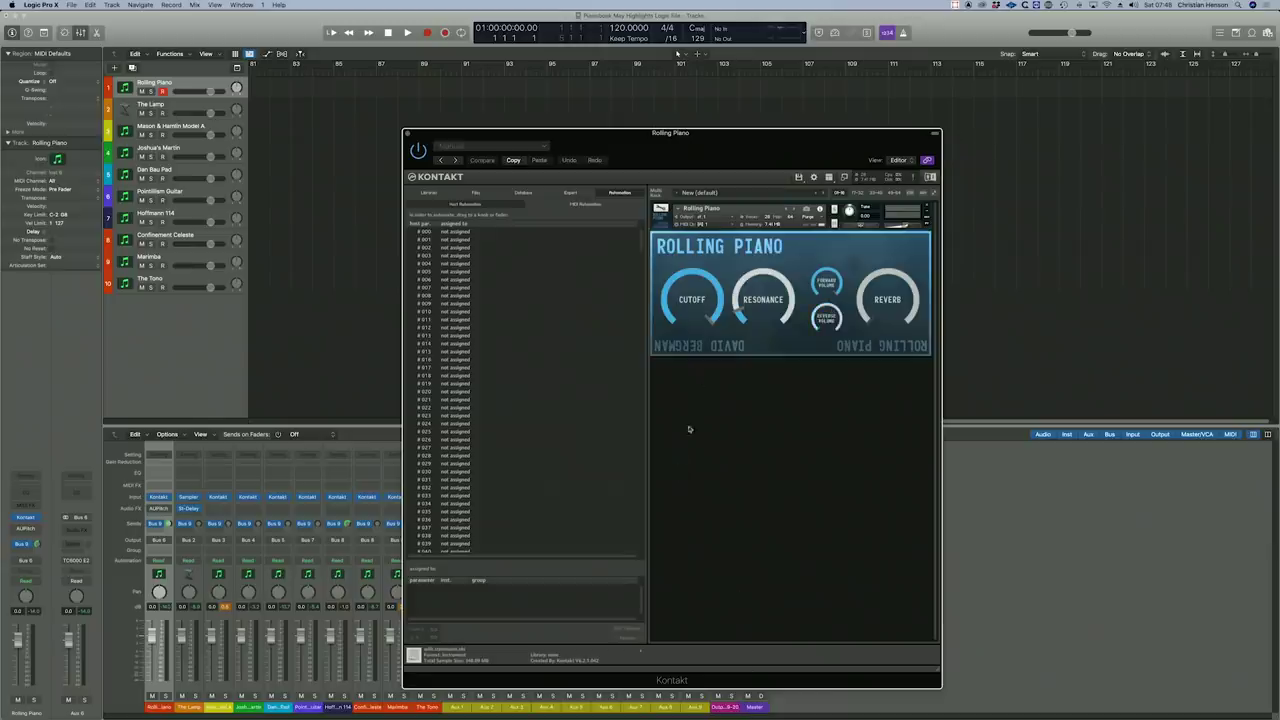
- Examine the Rolling Piano instrument's groups, effects and modulation in Kontakt's edit mode, and return to its performance view
left_click(661, 211)
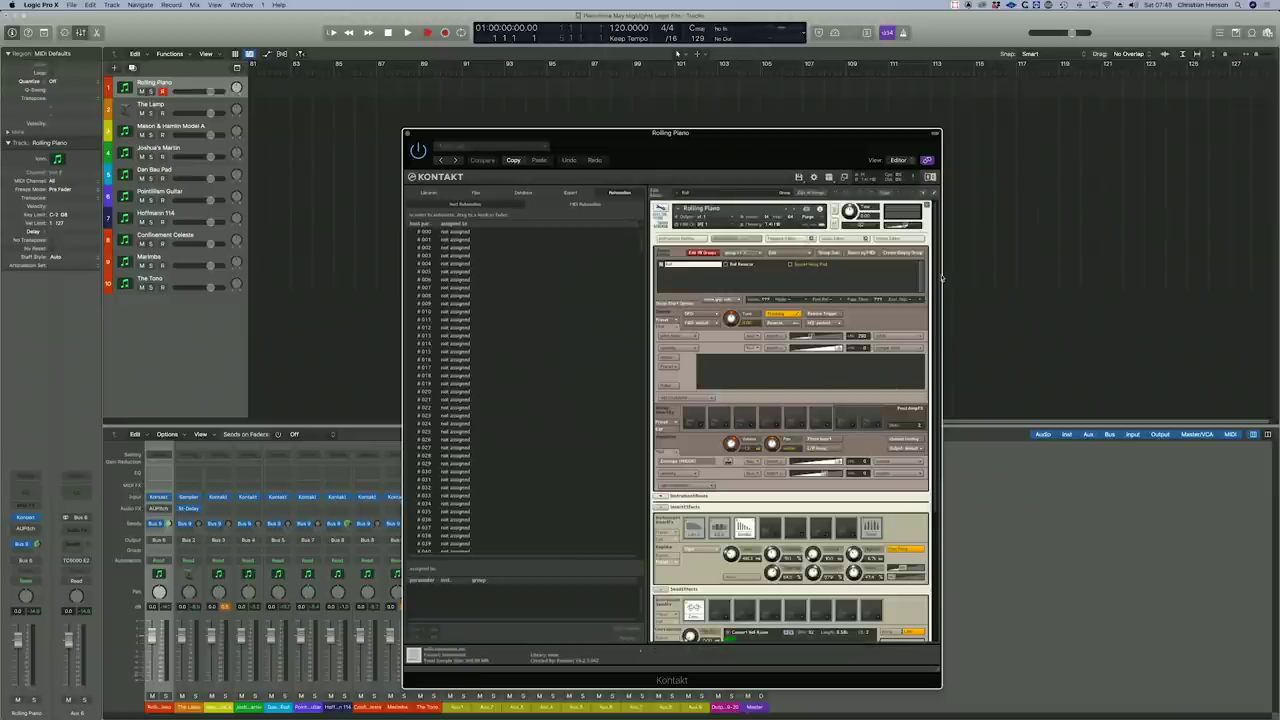
scroll(937, 278, "down", 5)
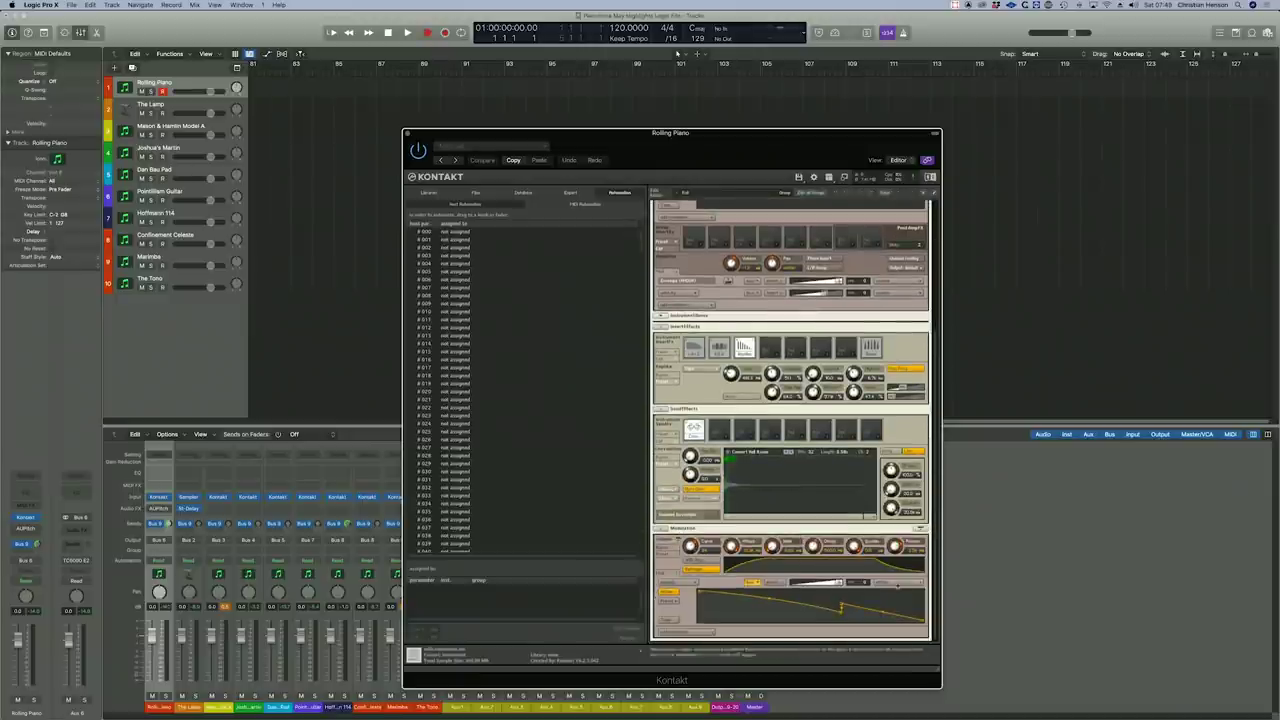
scroll(937, 572, "up", 5)
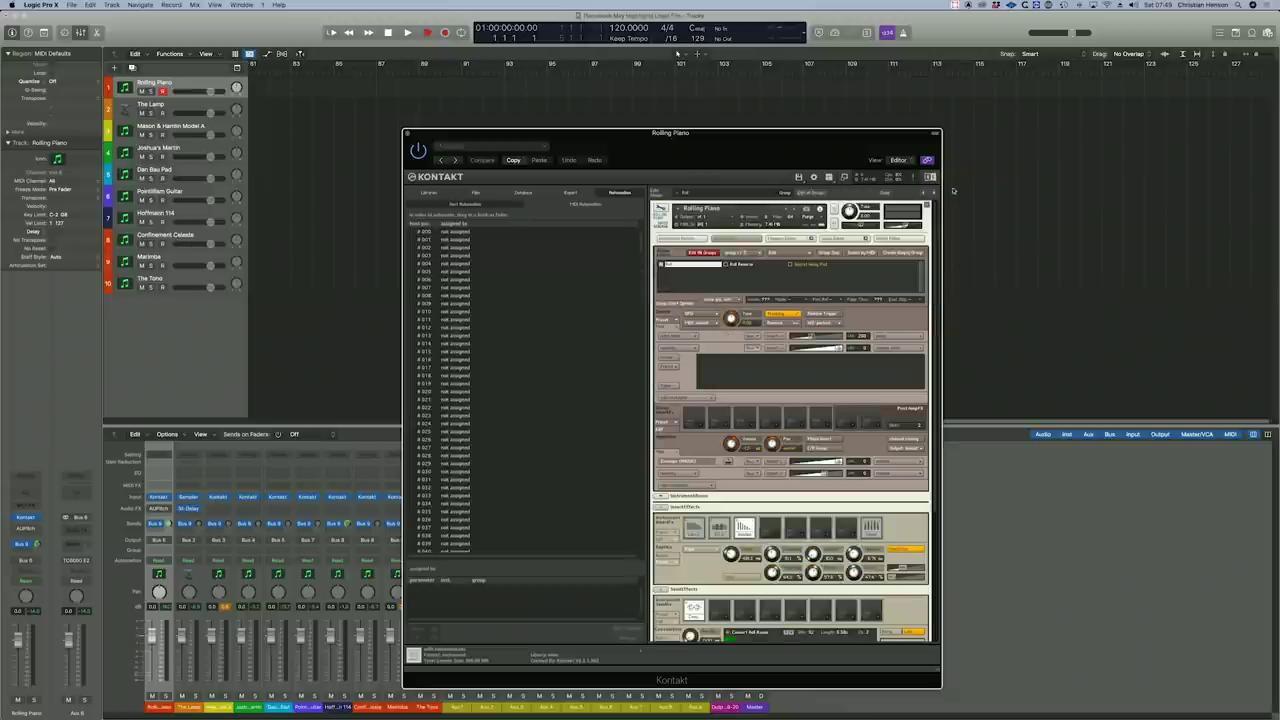
left_click(661, 211)
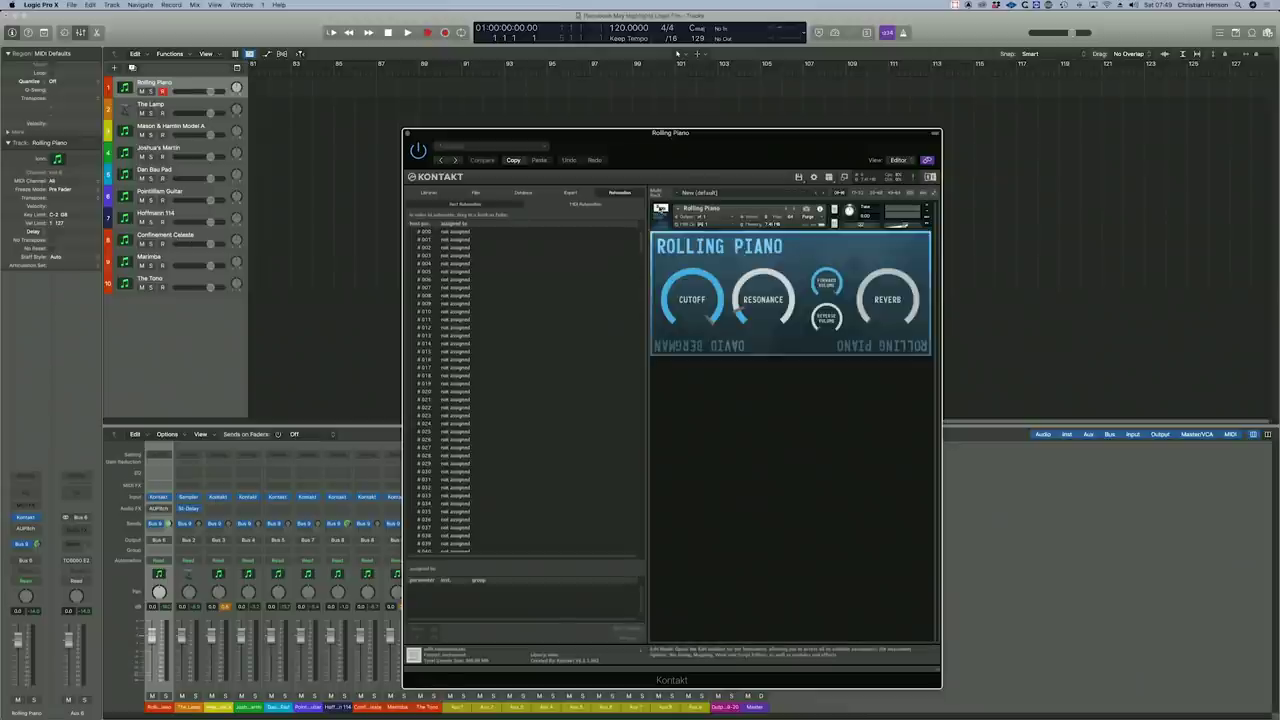